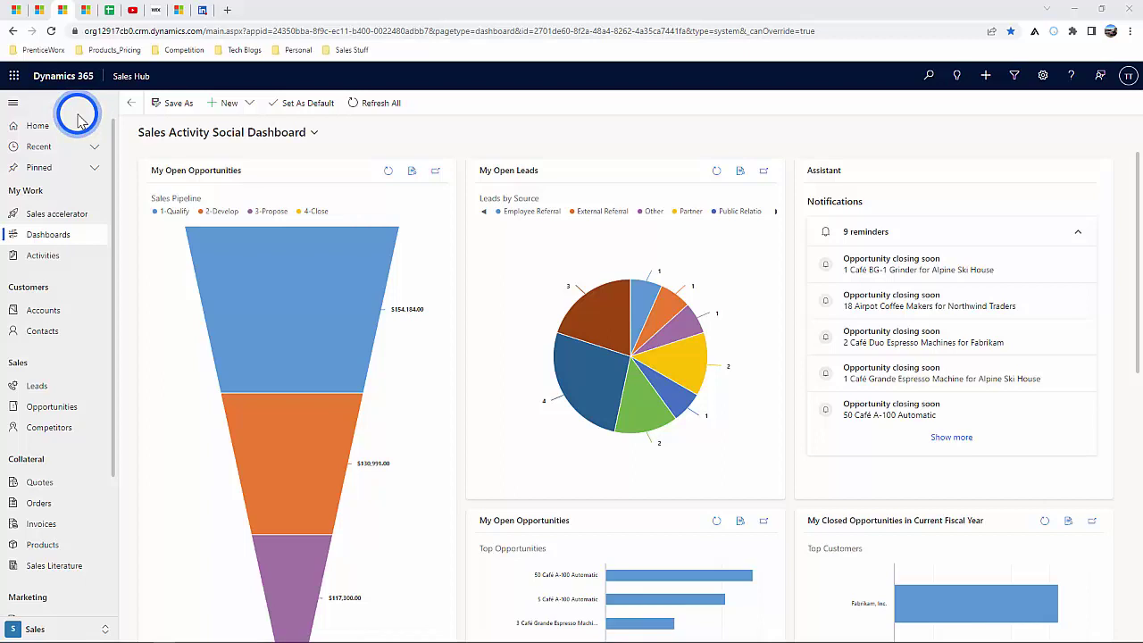
- Show the Office apps launcher with Outlook, Word, Excel, Teams and Power Automate over the dashboard
{"action": "left_click", "coordinate": [14, 79]}
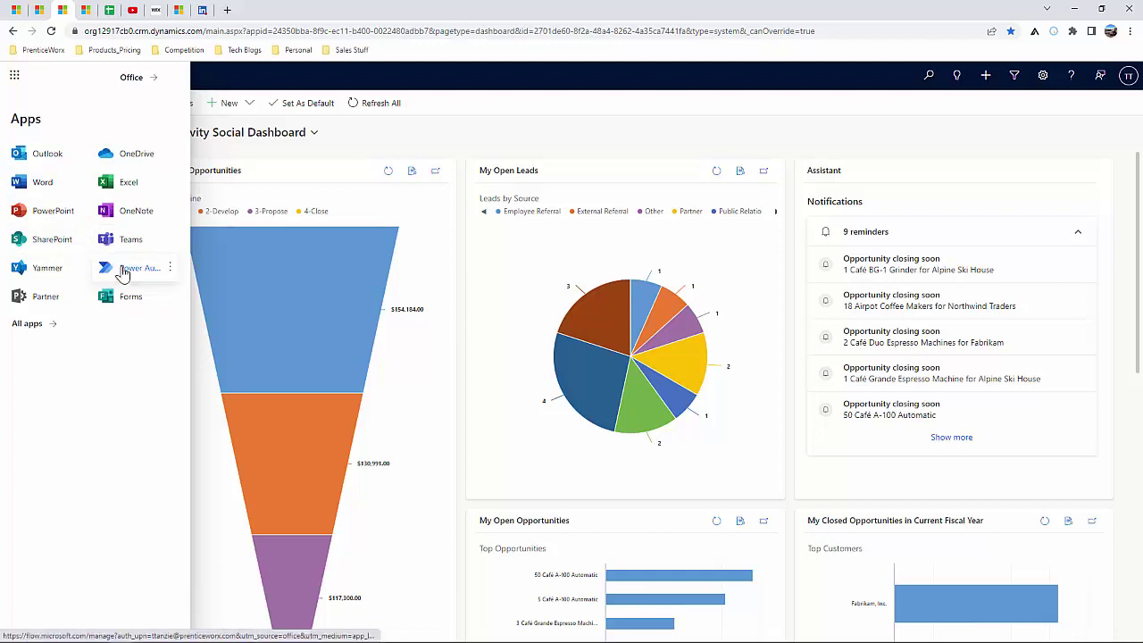
- Close the Office apps launcher and scroll through the left navigation pane
{"action": "left_click", "coordinate": [14, 75]}
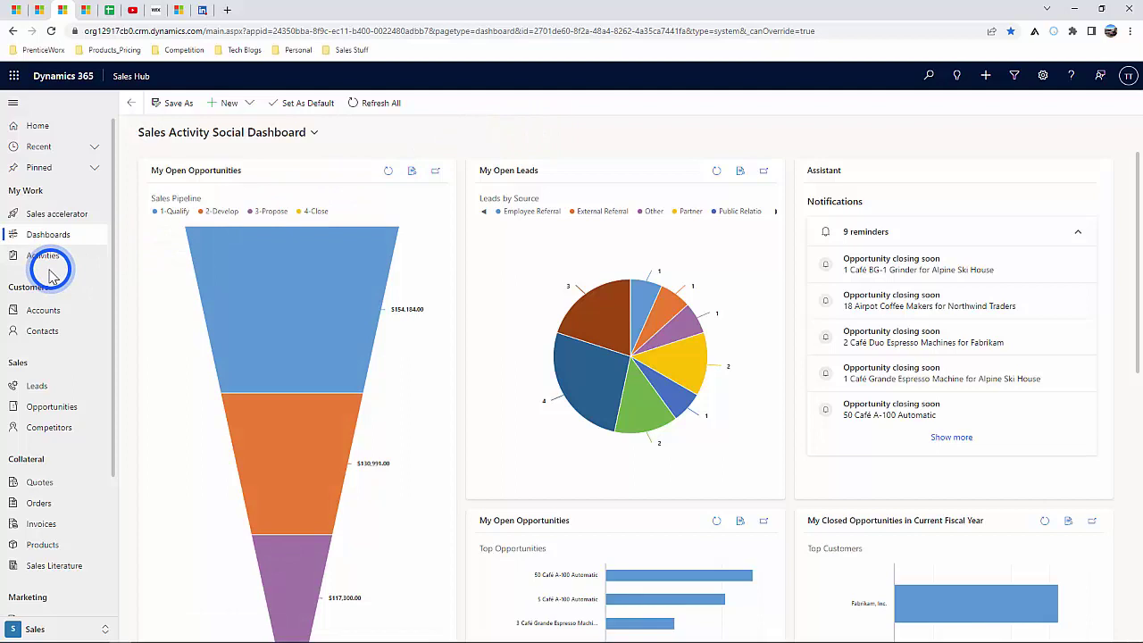
{"action": "scroll", "coordinate": [49, 277], "scroll_direction": "down", "scroll_amount": 1}
{"action": "scroll", "coordinate": [49, 277], "scroll_direction": "down", "scroll_amount": 3}
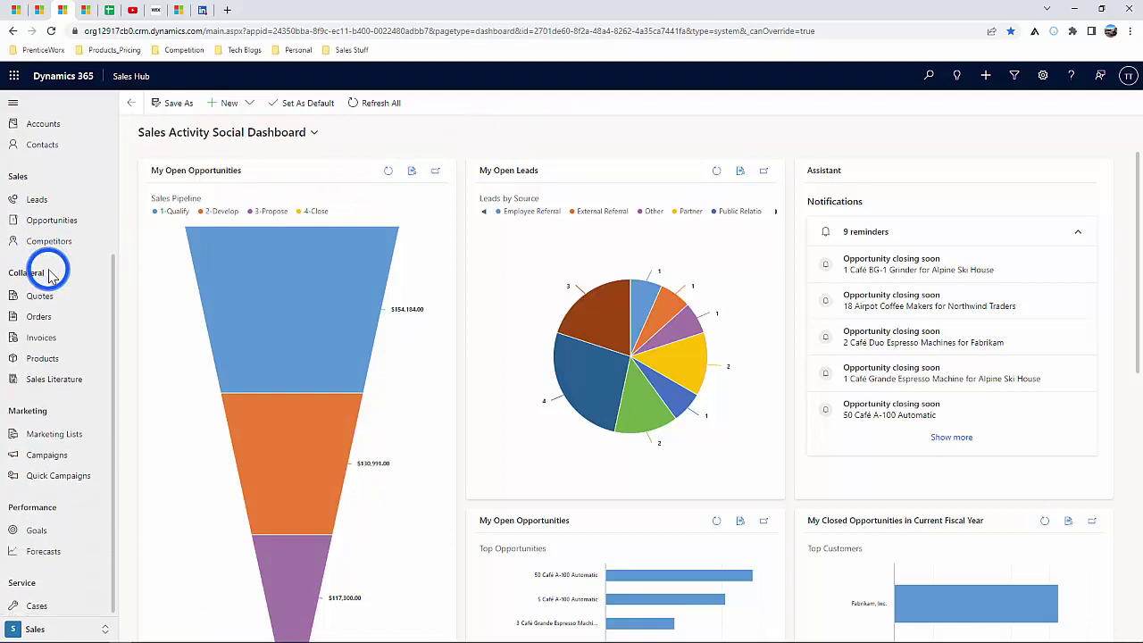
{"action": "scroll", "coordinate": [50, 276], "scroll_direction": "up", "scroll_amount": 4}
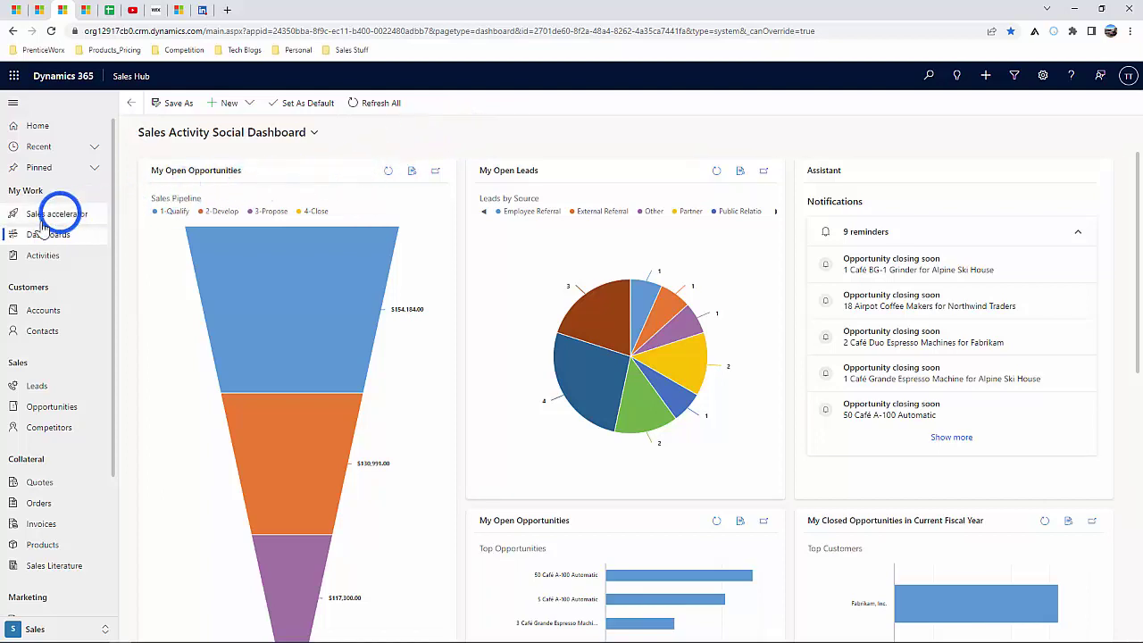
- Open the BedRock Construction account from Accounts and scroll through its details, address and timeline
{"action": "left_click", "coordinate": [40, 313]}
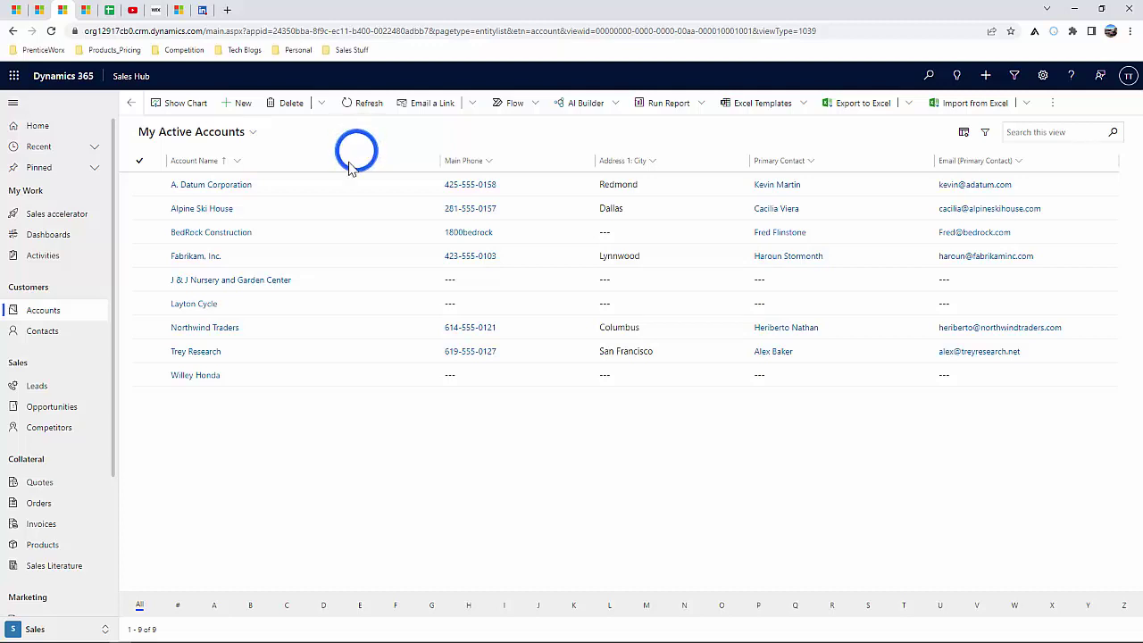
{"action": "left_click", "coordinate": [236, 235]}
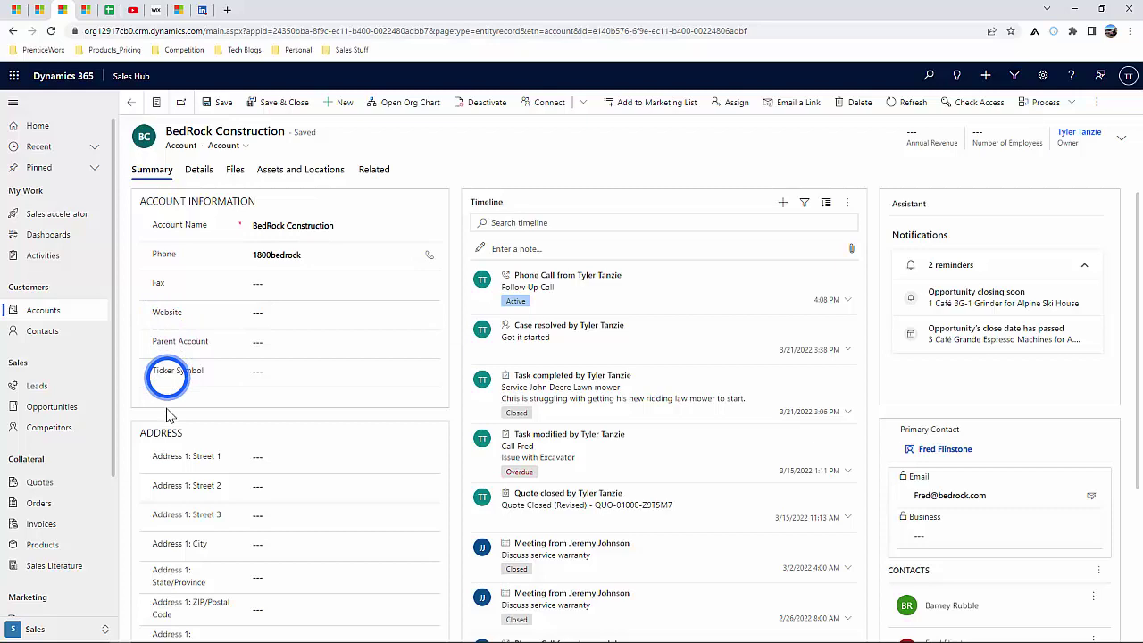
{"action": "scroll", "coordinate": [167, 433], "scroll_direction": "down", "scroll_amount": 3}
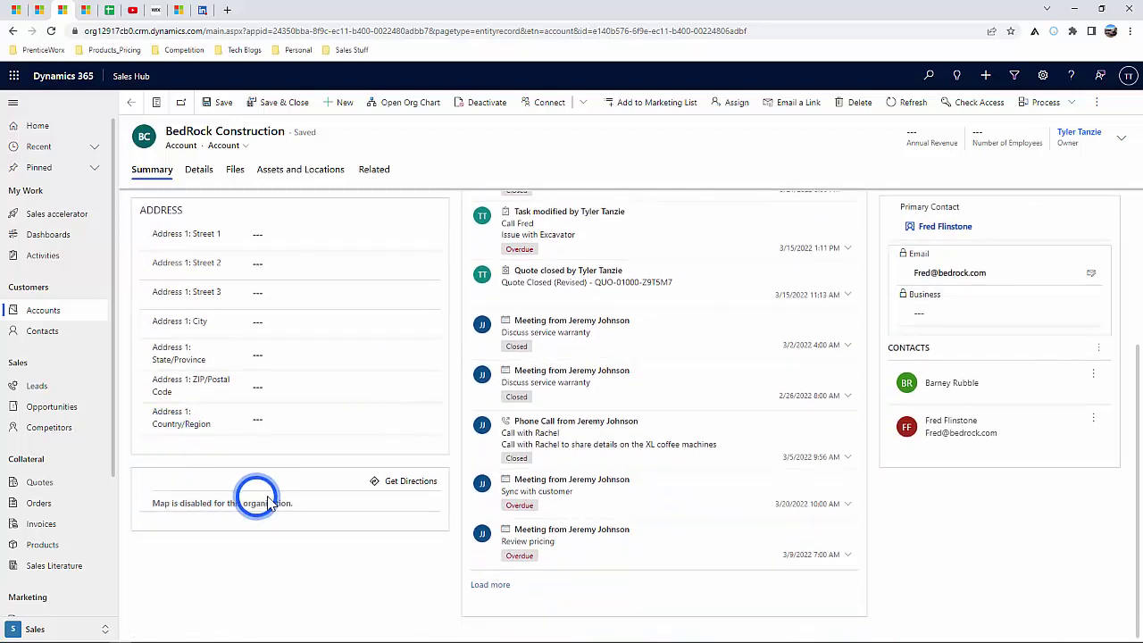
{"action": "scroll", "coordinate": [340, 451], "scroll_direction": "up", "scroll_amount": 3}
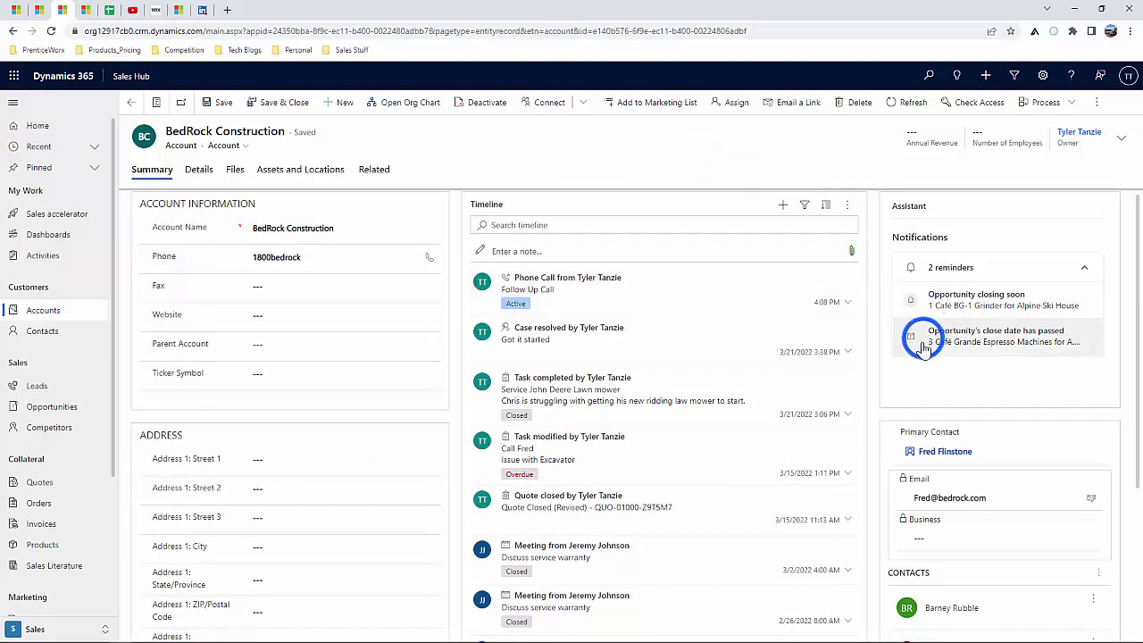
{"action": "scroll", "coordinate": [923, 348], "scroll_direction": "down", "scroll_amount": 3}
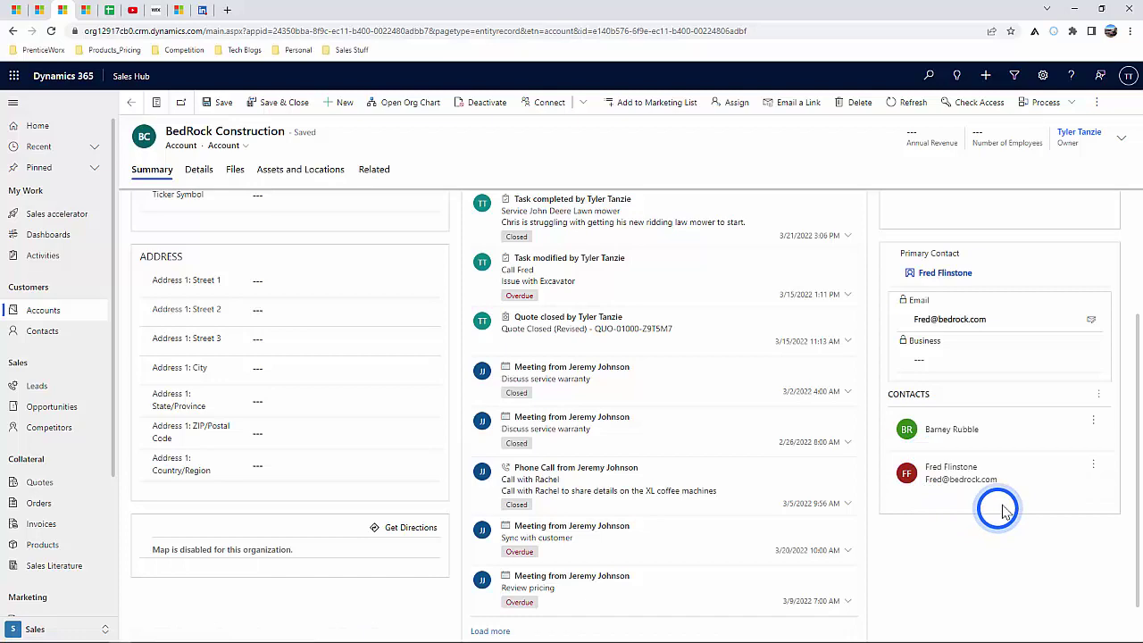
{"action": "left_click", "coordinate": [1098, 393]}
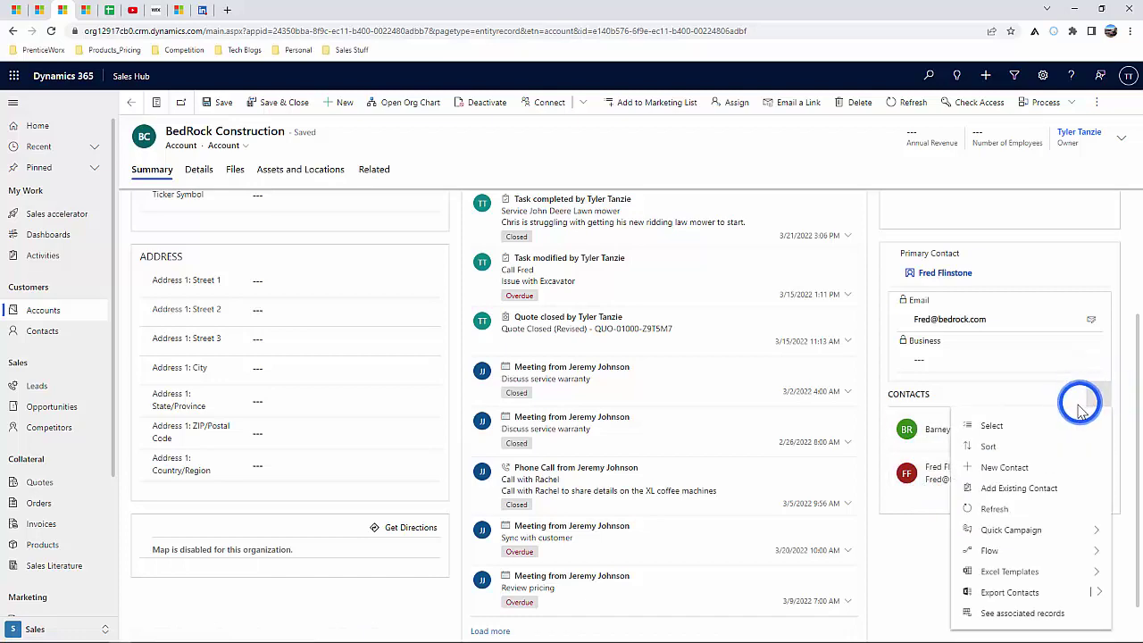
{"action": "left_click", "coordinate": [1018, 469]}
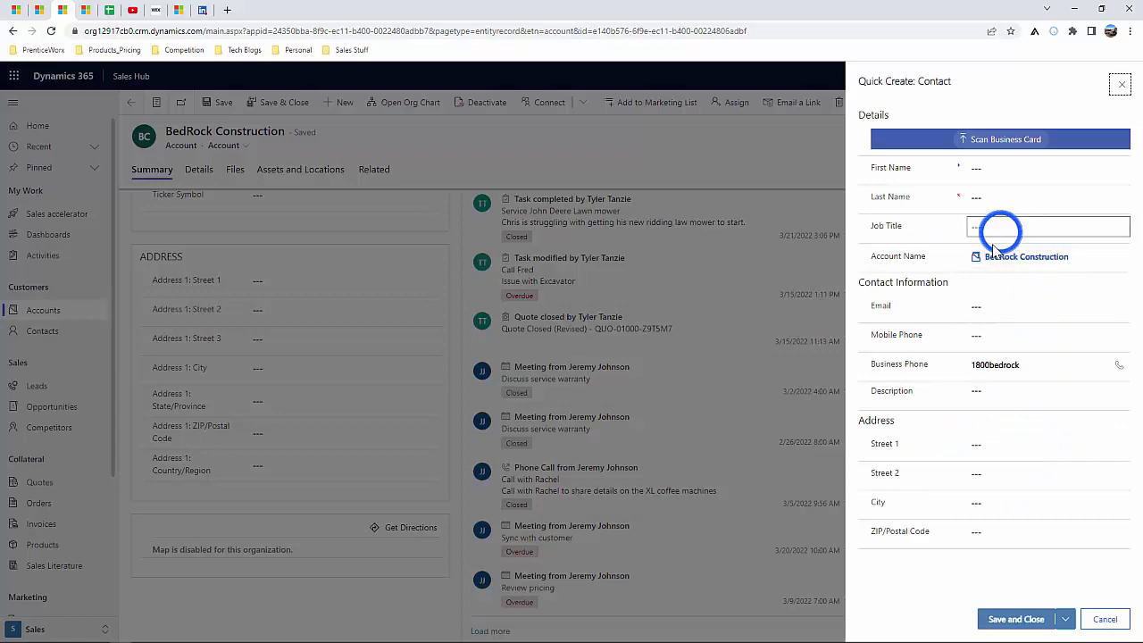
{"action": "left_click", "coordinate": [1093, 620]}
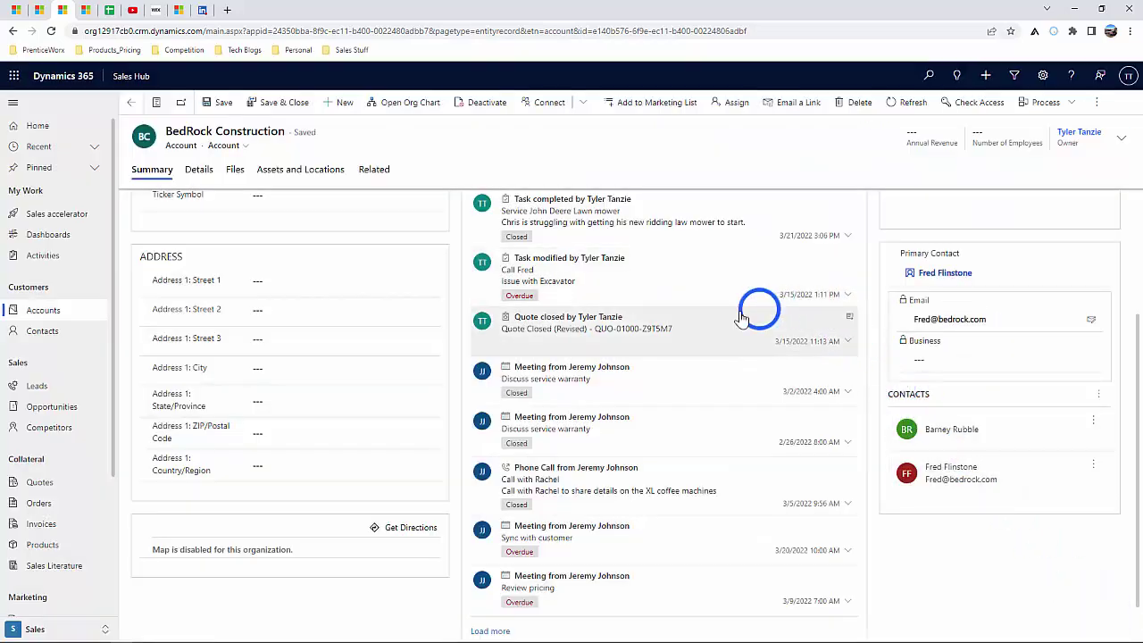
{"action": "scroll", "coordinate": [741, 318], "scroll_direction": "up", "scroll_amount": 2}
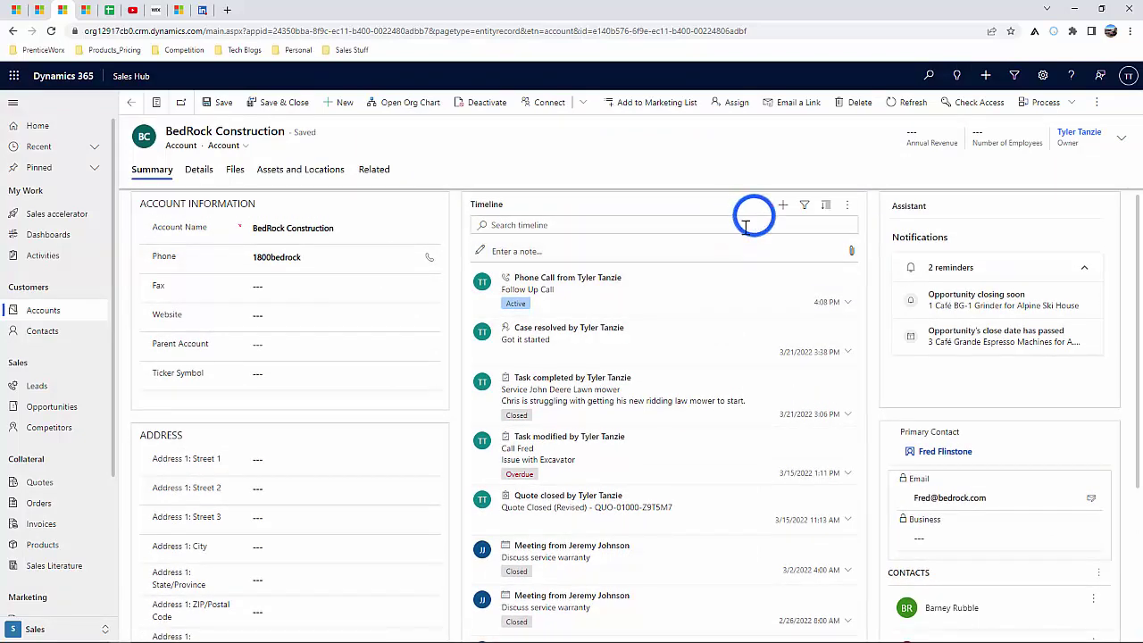
{"action": "scroll", "coordinate": [622, 366], "scroll_direction": "down", "scroll_amount": 2}
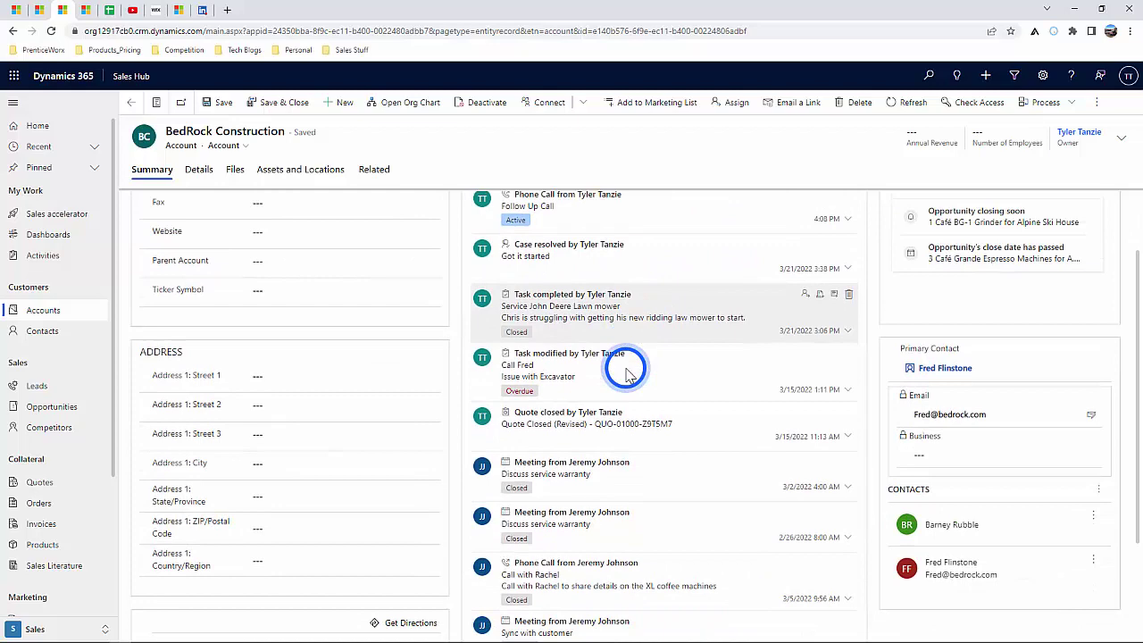
{"action": "scroll", "coordinate": [625, 369], "scroll_direction": "up", "scroll_amount": 2}
{"action": "left_click", "coordinate": [782, 211]}
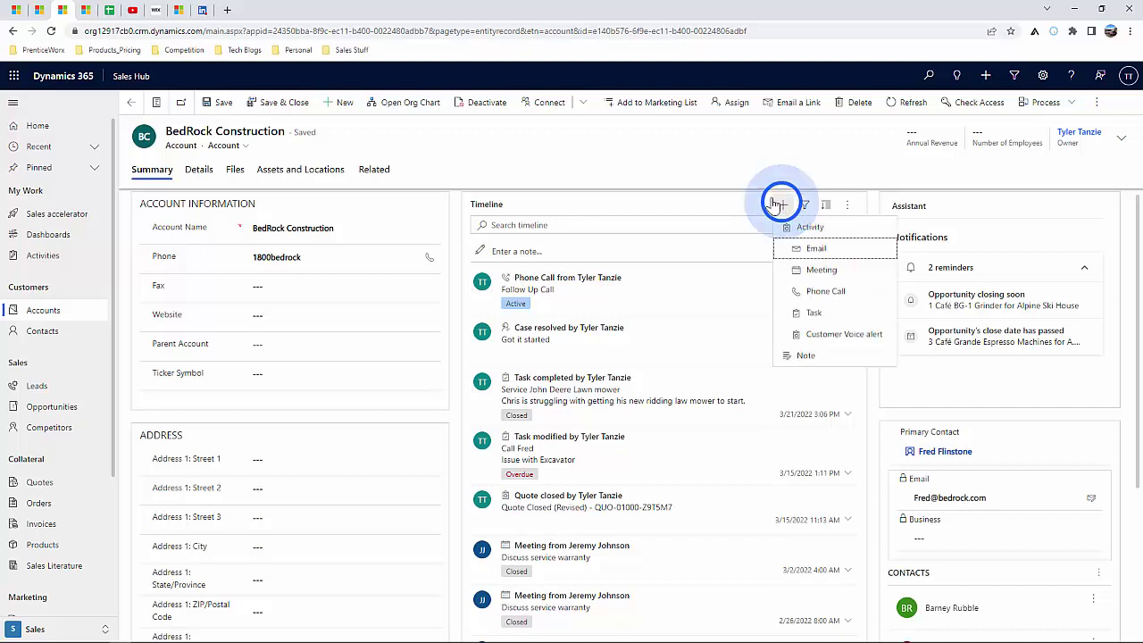
{"action": "left_click", "coordinate": [725, 181]}
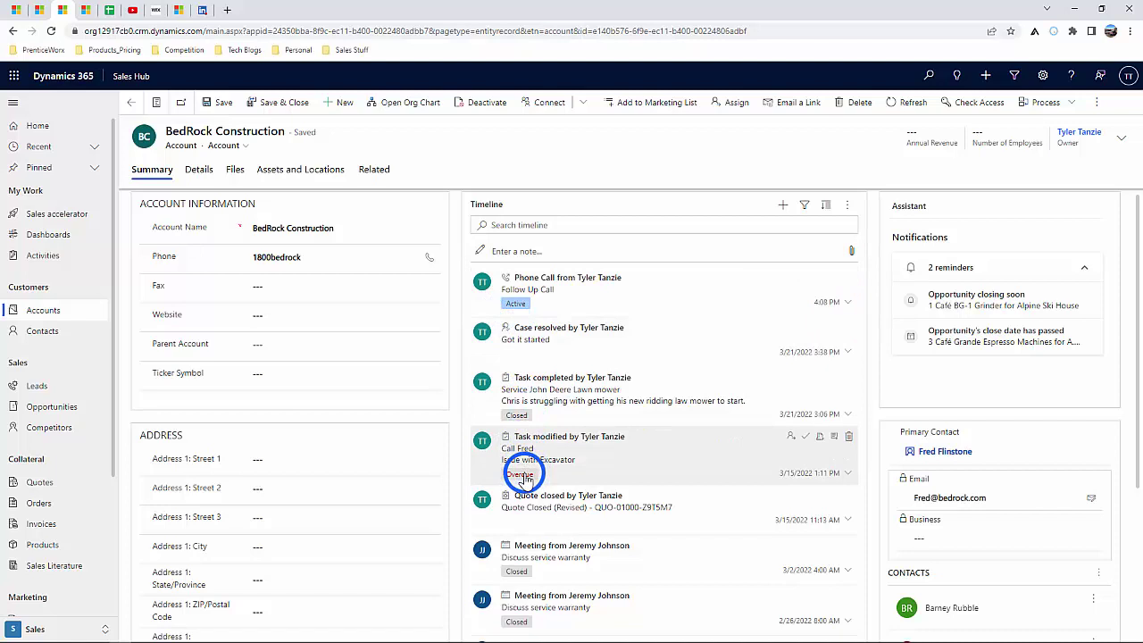
{"action": "left_click", "coordinate": [235, 172]}
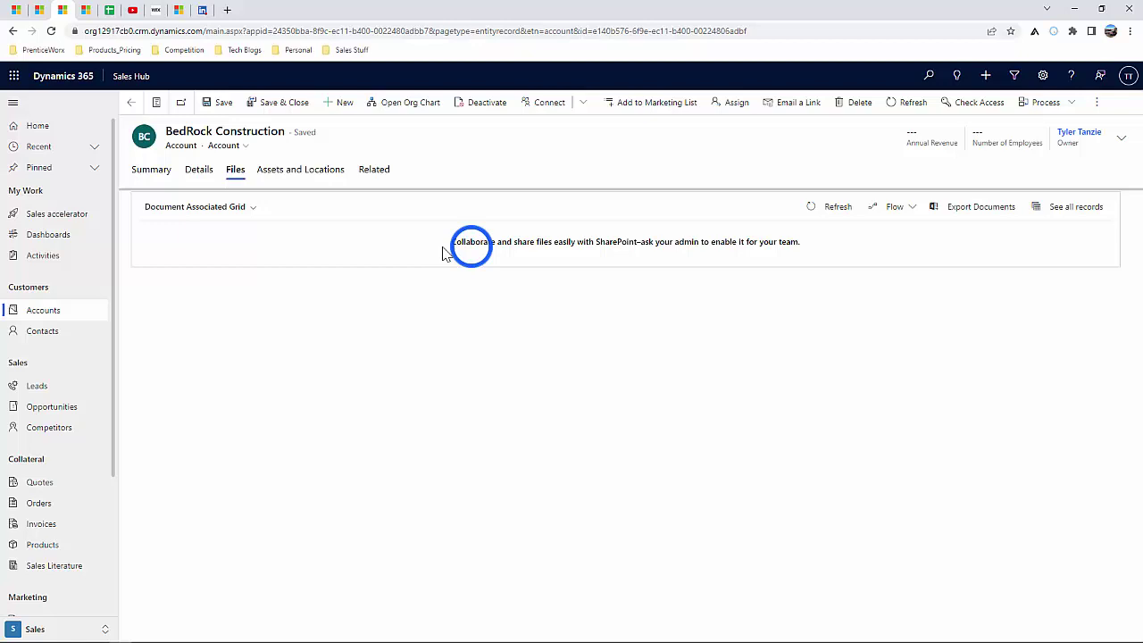
{"action": "left_click", "coordinate": [153, 172]}
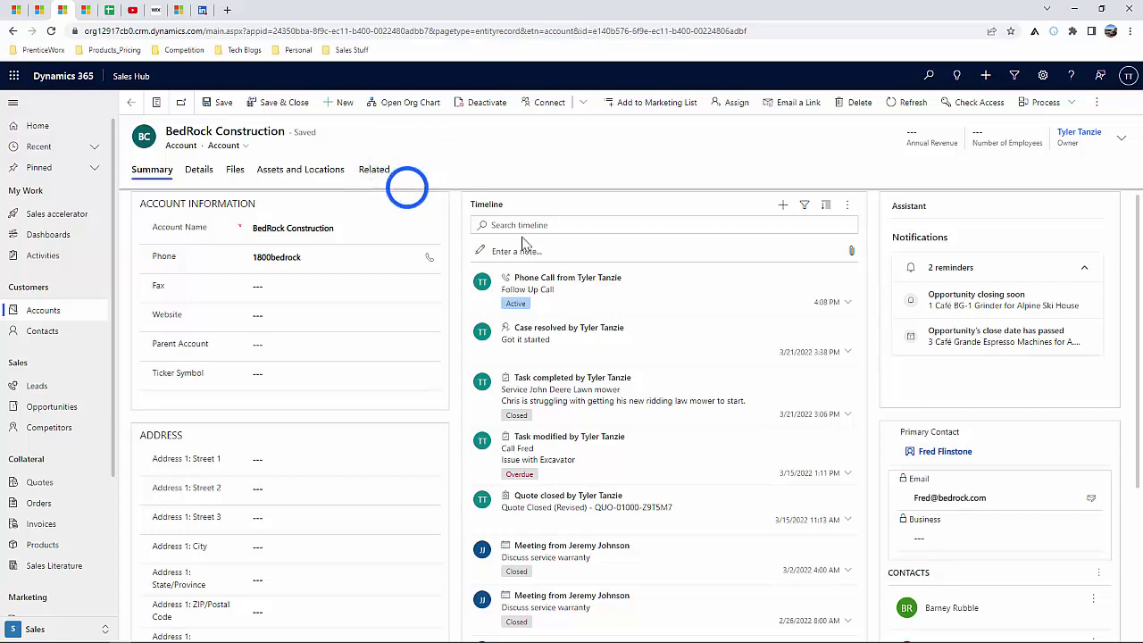
{"action": "mouse_move", "coordinate": [858, 439]}
{"action": "scroll", "coordinate": [858, 439], "scroll_direction": "down", "scroll_amount": 2}
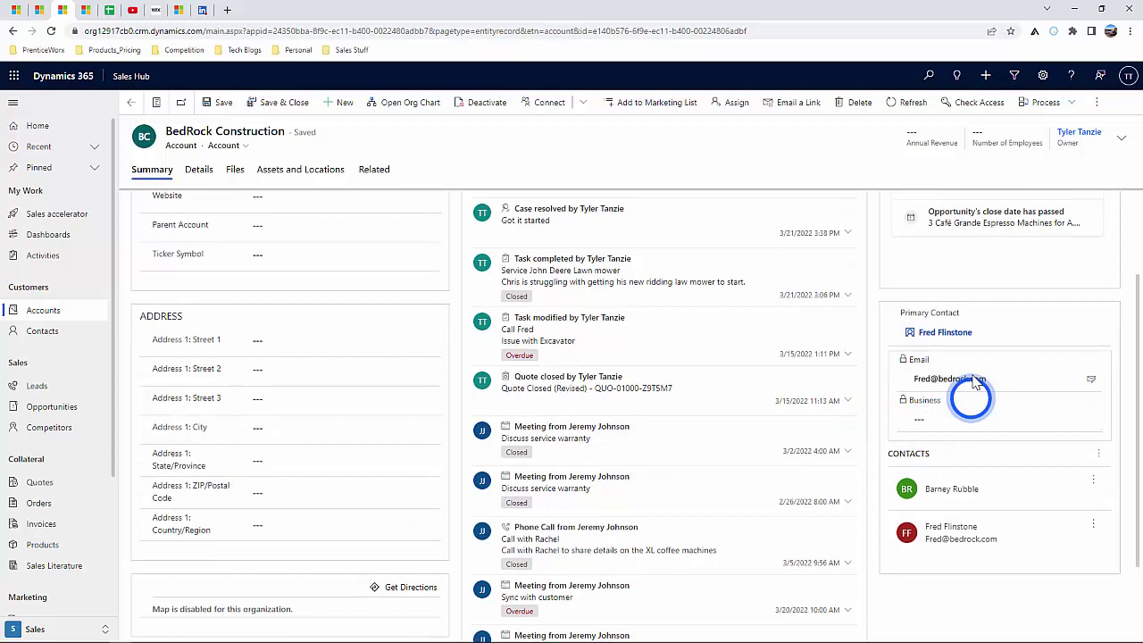
{"action": "scroll", "coordinate": [471, 285], "scroll_direction": "up", "scroll_amount": 2}
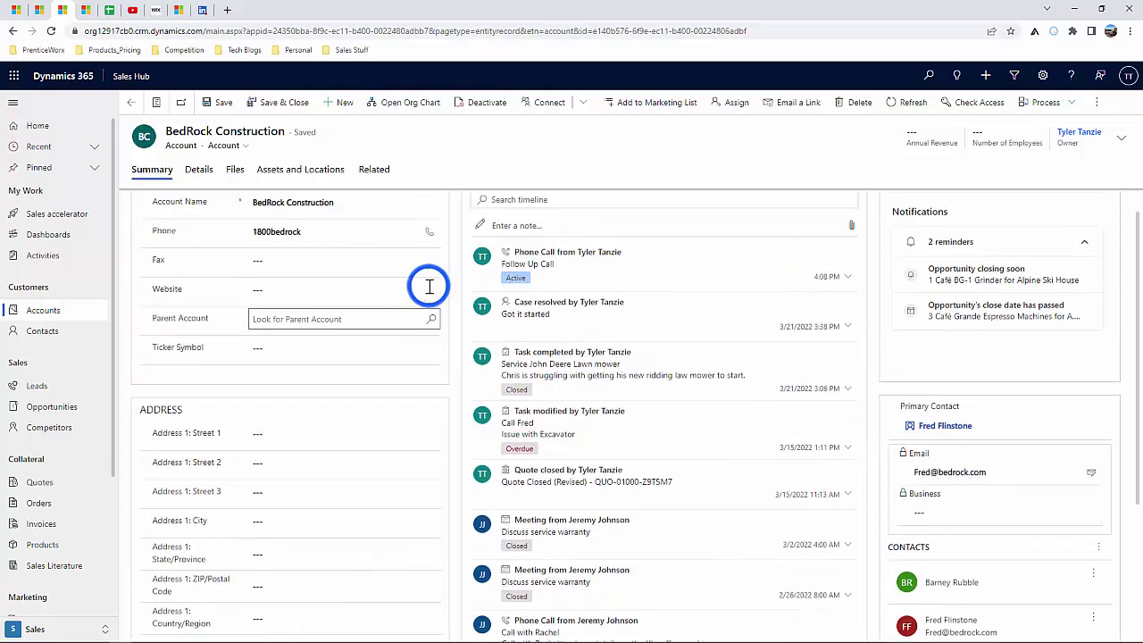
- View BedRock Construction's related opportunities, then go to My Active Contacts with 18 contacts
{"action": "left_click", "coordinate": [382, 169]}
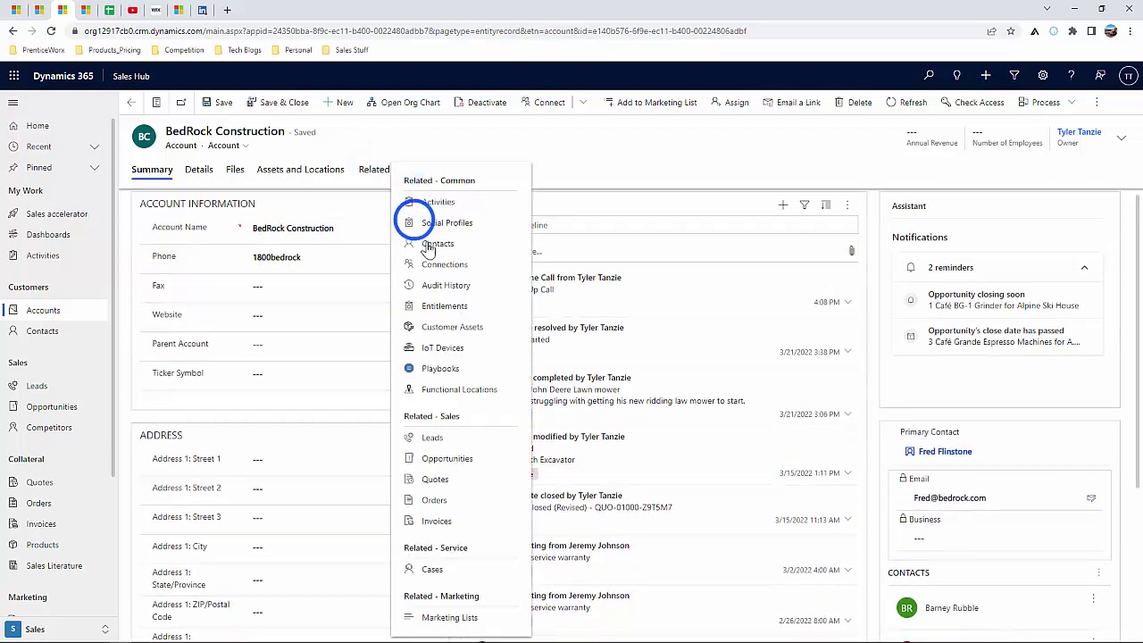
{"action": "left_click", "coordinate": [447, 460]}
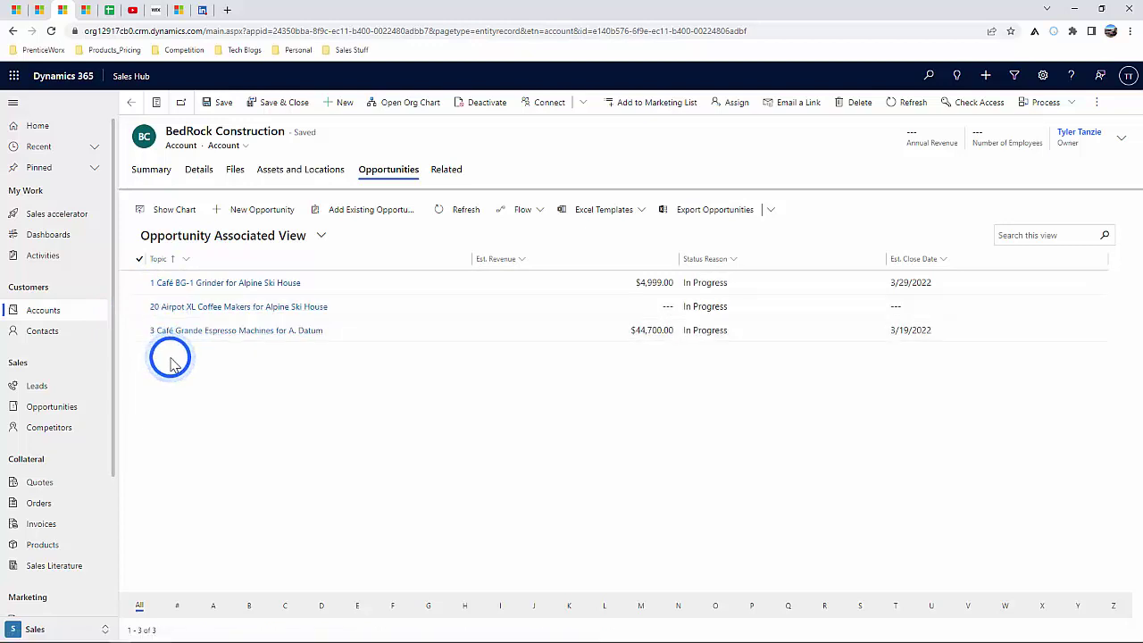
{"action": "left_click", "coordinate": [45, 333]}
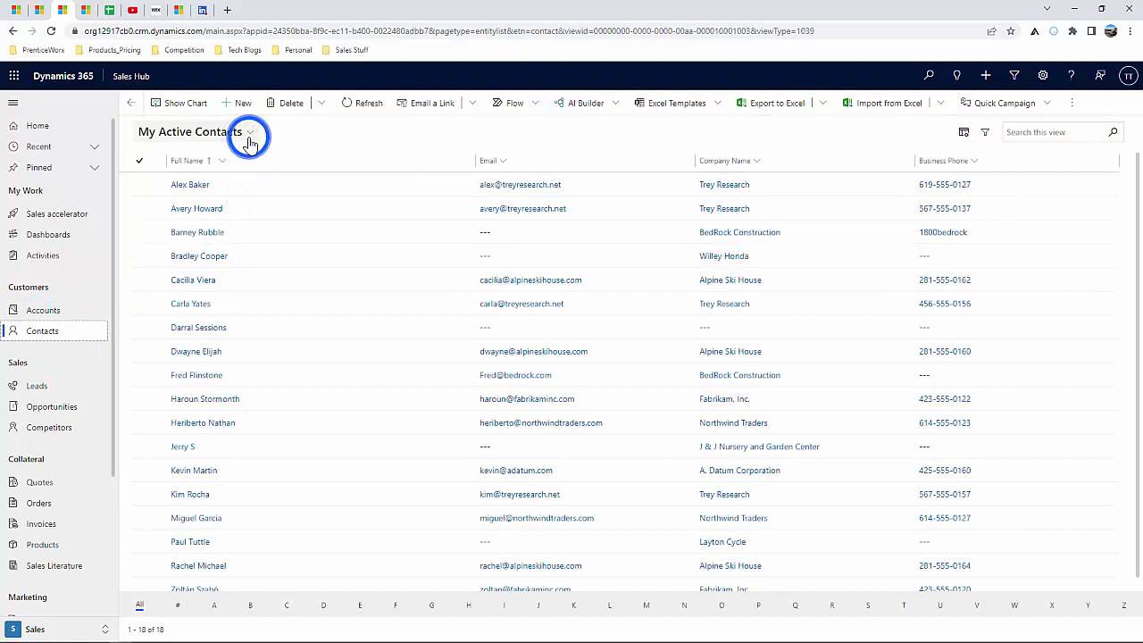
- Change the contacts list view from My Active Contacts to Active Contacts
{"action": "left_click", "coordinate": [250, 141]}
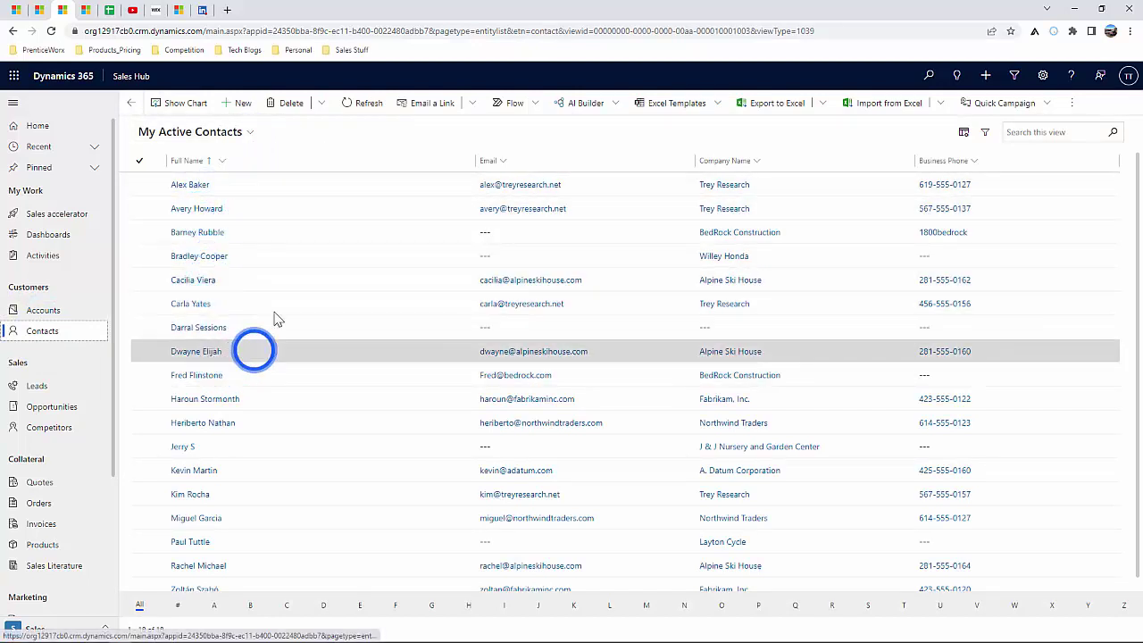
{"action": "left_click", "coordinate": [253, 137]}
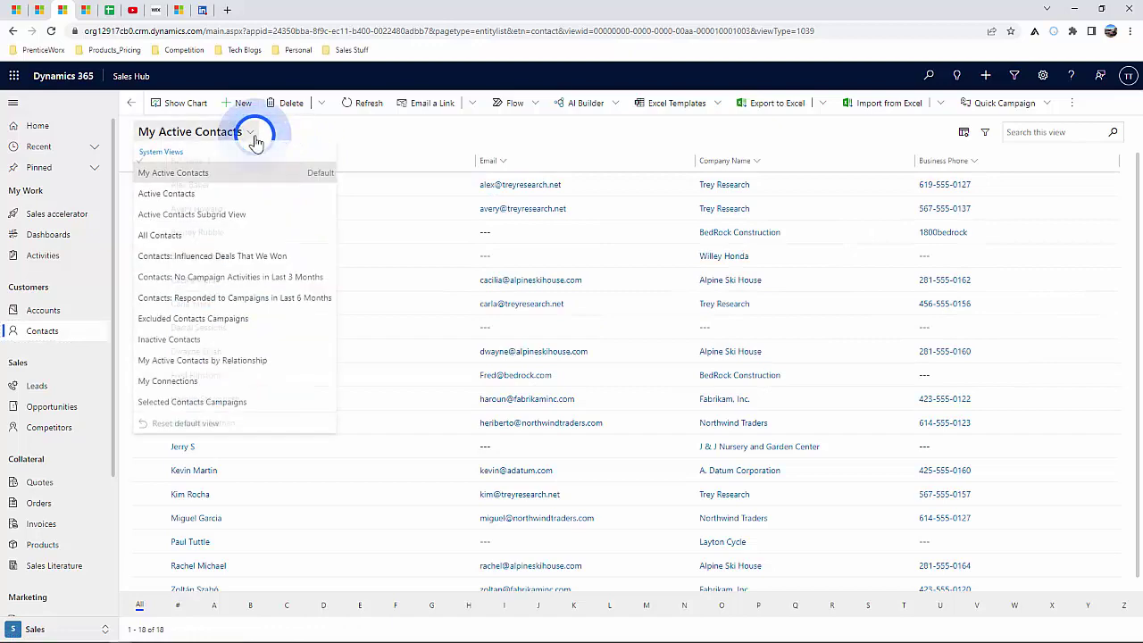
{"action": "left_click", "coordinate": [170, 196]}
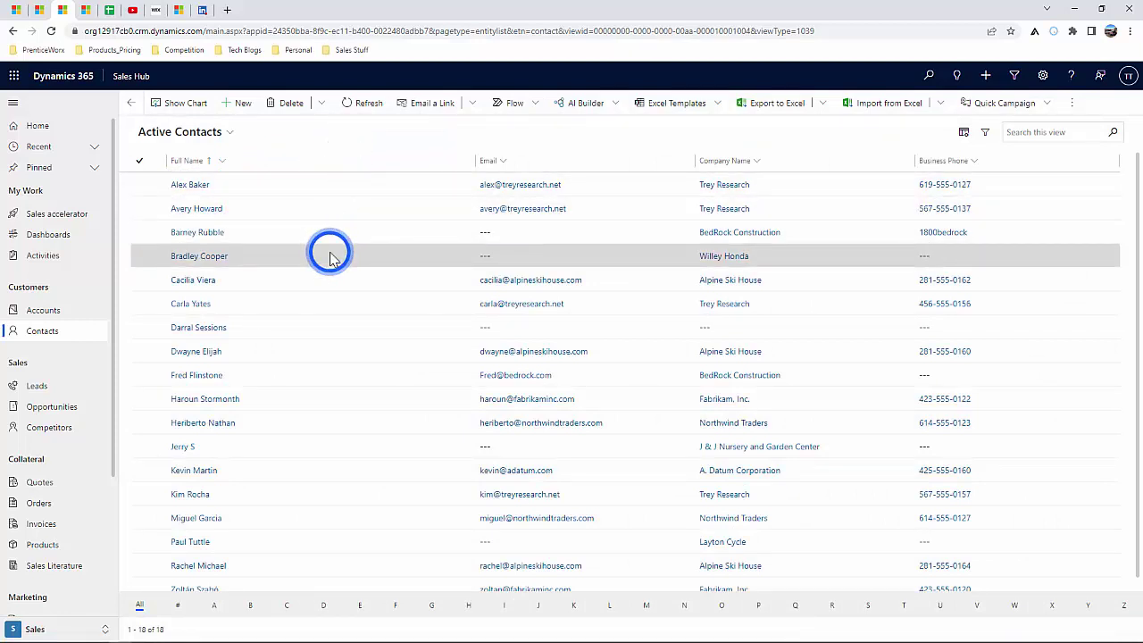
- Open BedRock Construction's Foreman contact record and show its Related record types menu
{"action": "left_click", "coordinate": [190, 377]}
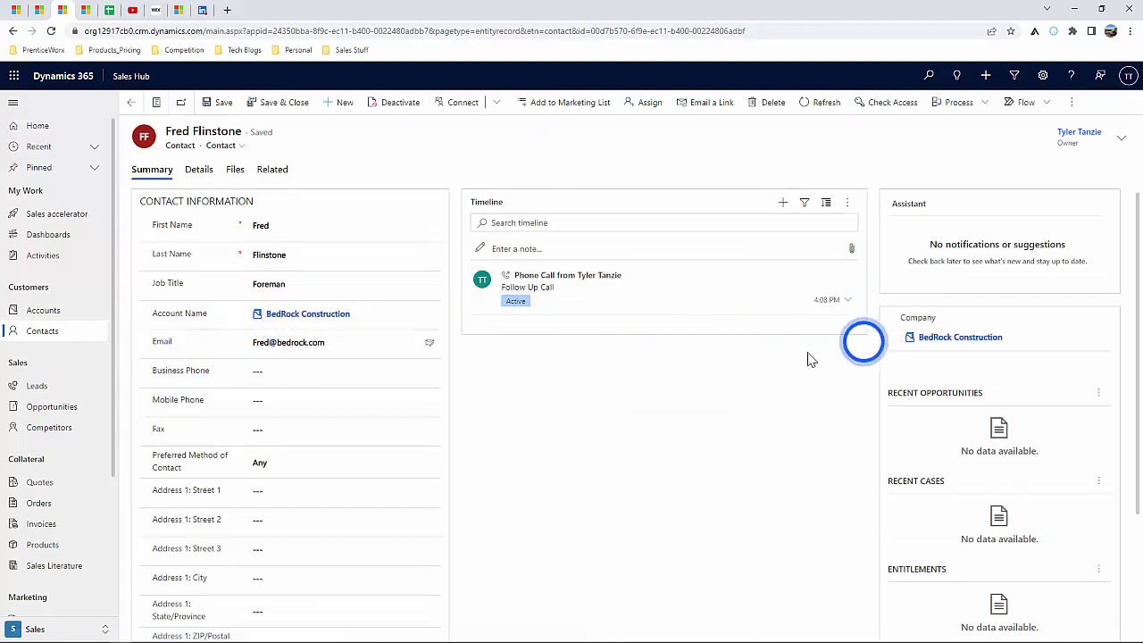
{"action": "scroll", "coordinate": [657, 446], "scroll_direction": "down", "scroll_amount": 1}
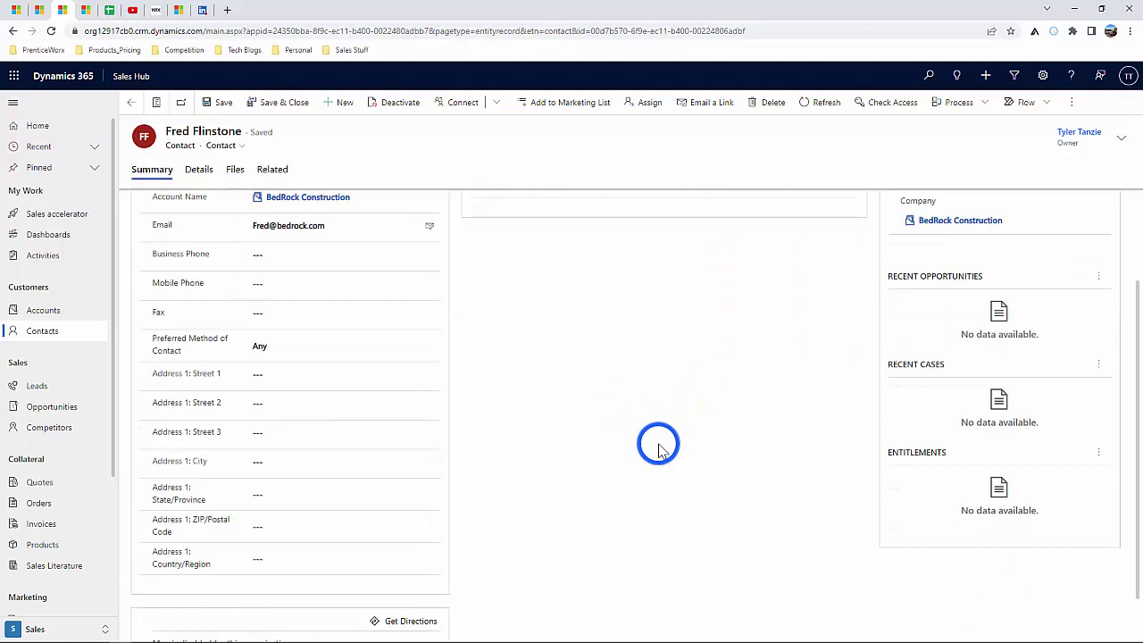
{"action": "scroll", "coordinate": [576, 451], "scroll_direction": "down", "scroll_amount": 1}
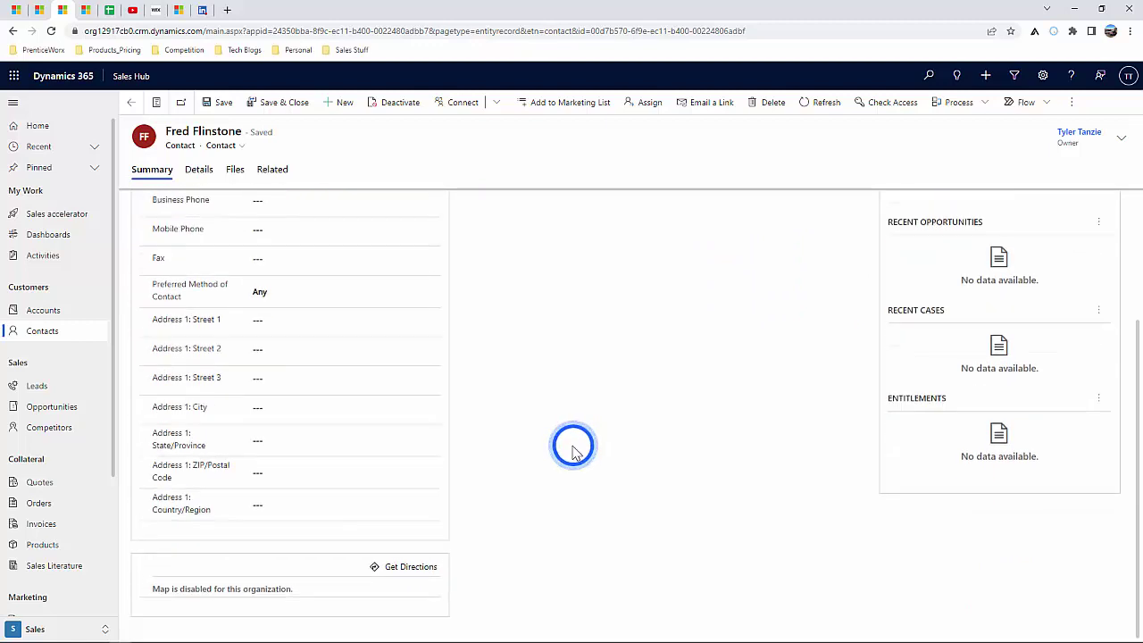
{"action": "scroll", "coordinate": [571, 447], "scroll_direction": "up", "scroll_amount": 3}
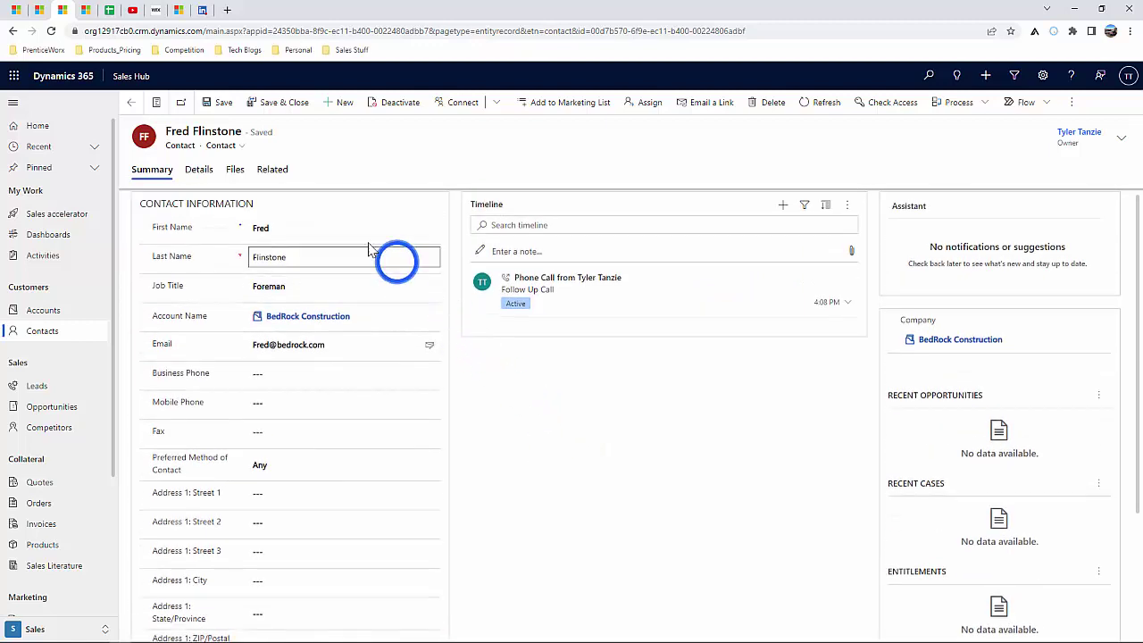
{"action": "left_click", "coordinate": [273, 170]}
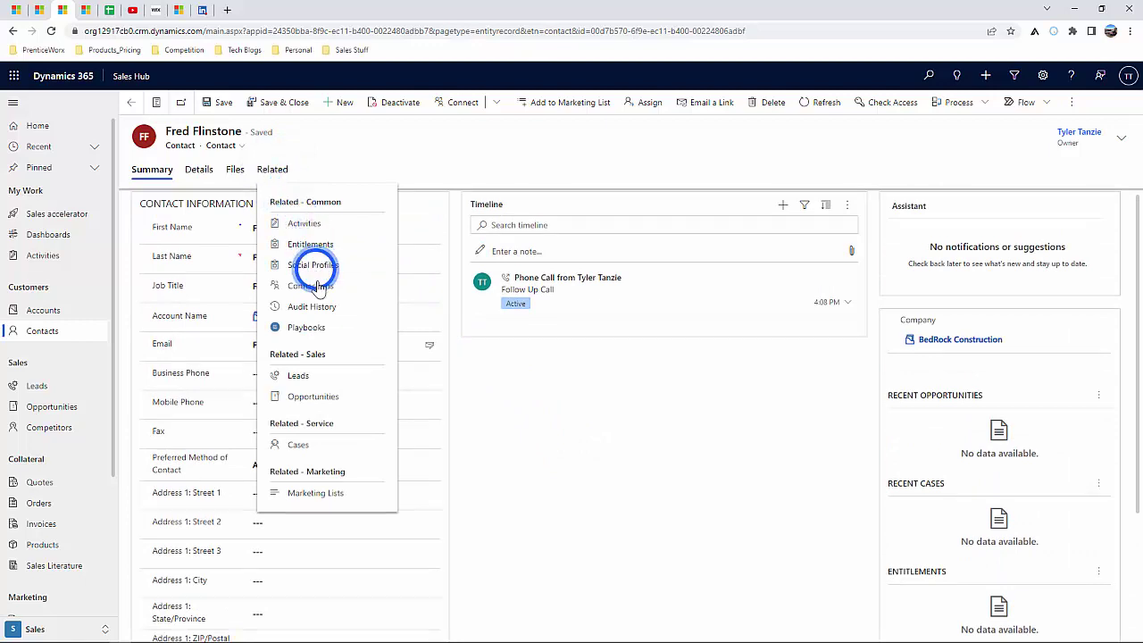
- Show the contact's related opportunities (none), browse the opportunity views, and reopen the Related menu
{"action": "left_click", "coordinate": [310, 397]}
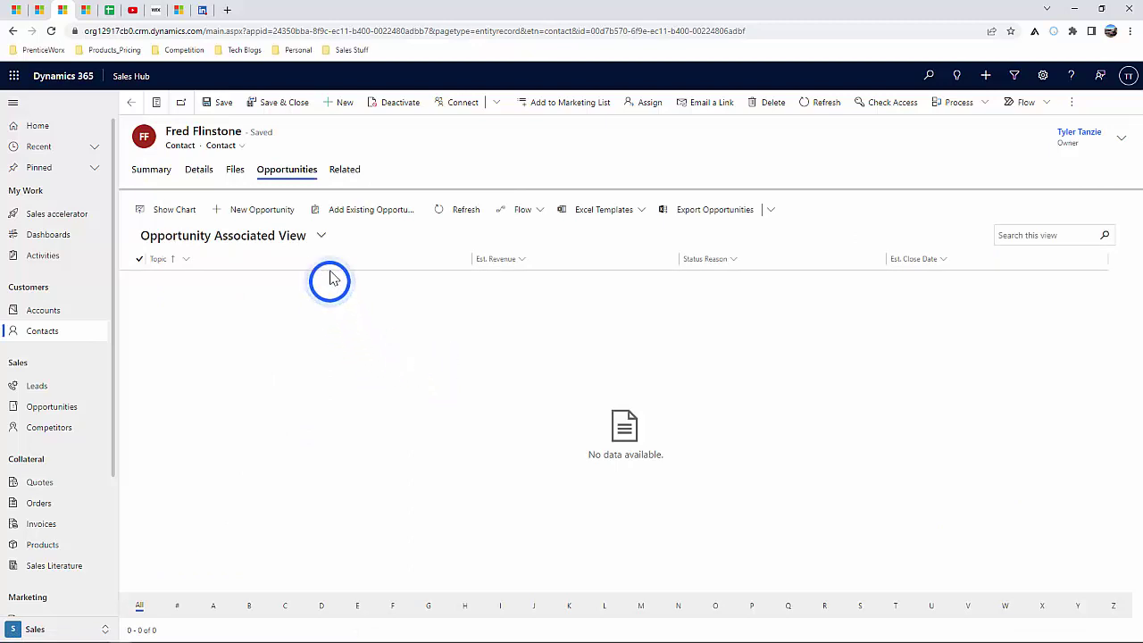
{"action": "left_click", "coordinate": [322, 237]}
{"action": "scroll", "coordinate": [256, 347], "scroll_direction": "down", "scroll_amount": 1}
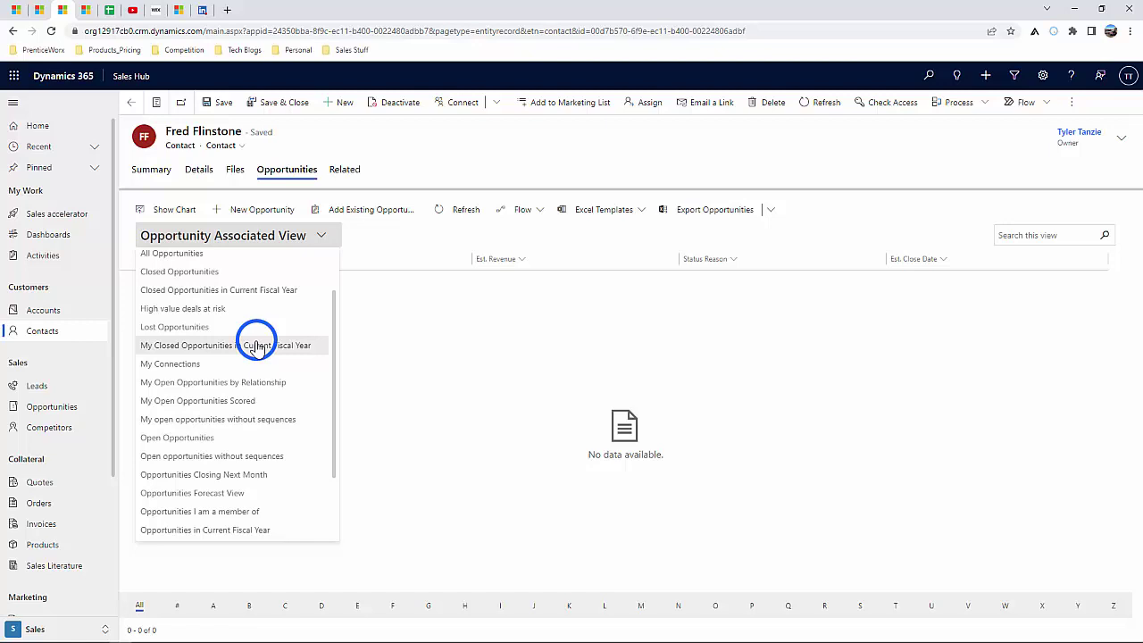
{"action": "scroll", "coordinate": [257, 347], "scroll_direction": "down", "scroll_amount": 3}
{"action": "scroll", "coordinate": [249, 337], "scroll_direction": "up", "scroll_amount": 4}
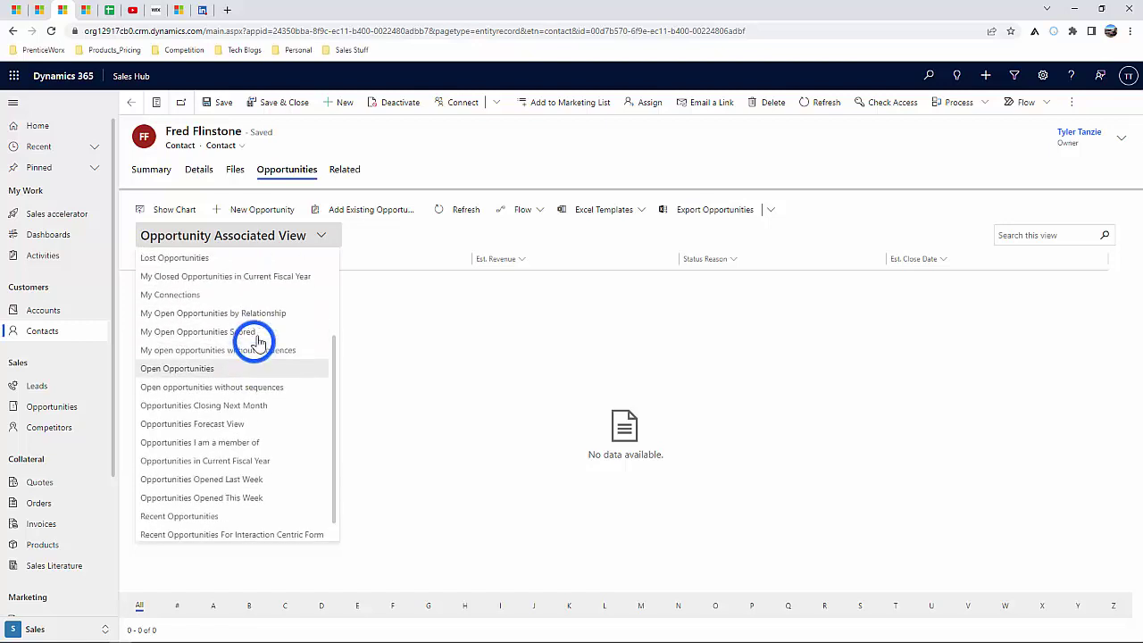
{"action": "left_click", "coordinate": [345, 170]}
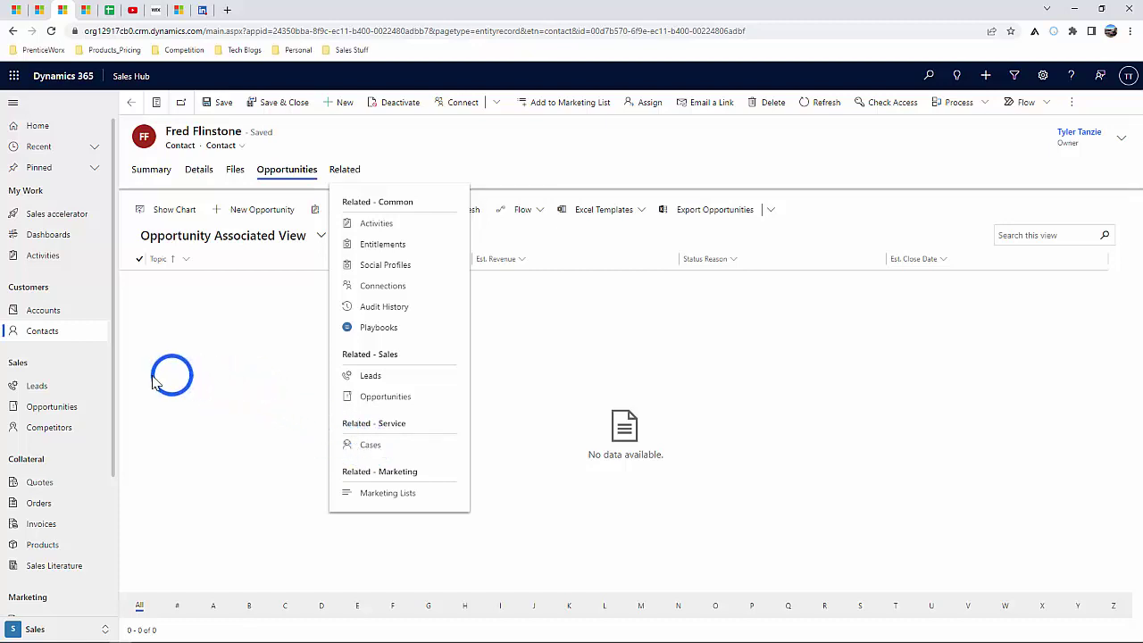
- Go from Leads to the Sales Activity Social Dashboard and scroll through its pipeline and leads charts
{"action": "left_click", "coordinate": [35, 387]}
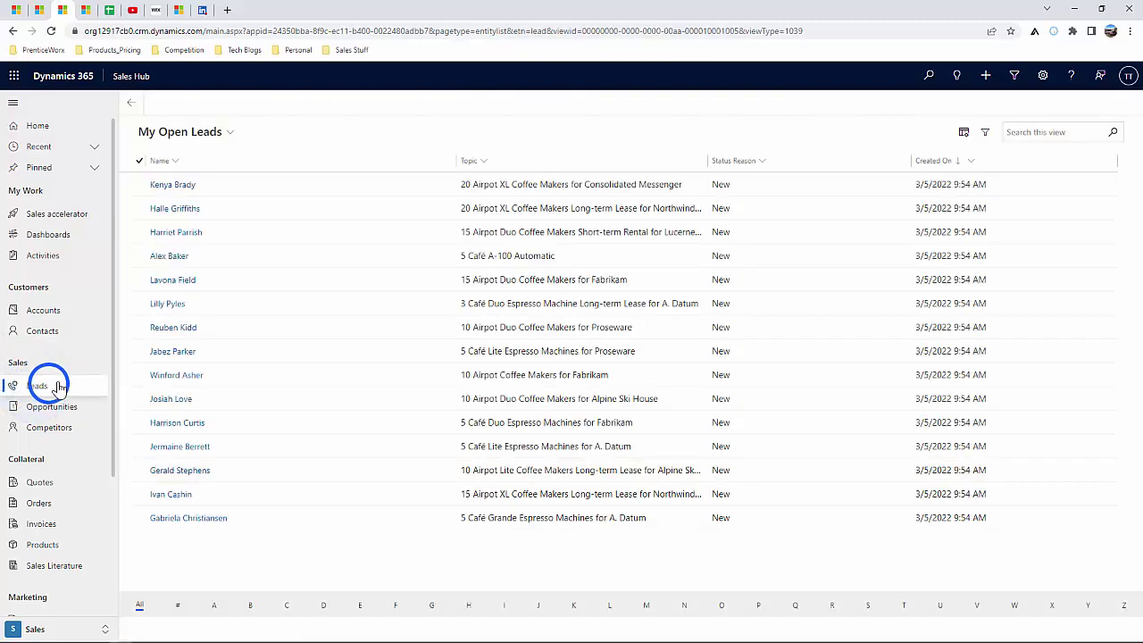
{"action": "left_click", "coordinate": [58, 239]}
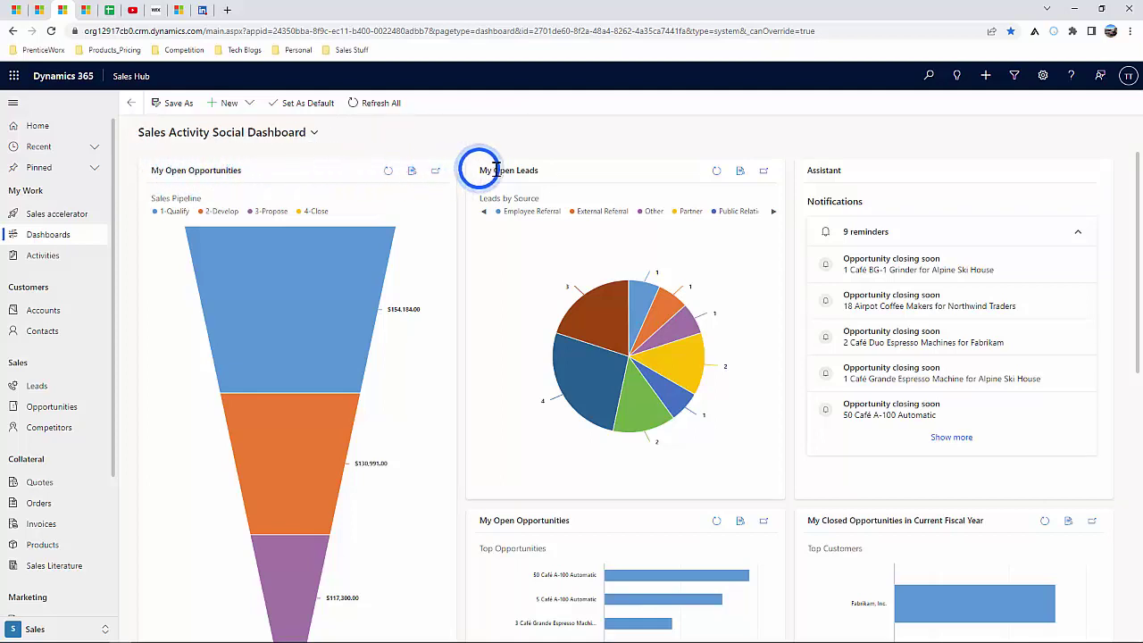
{"action": "scroll", "coordinate": [443, 279], "scroll_direction": "down", "scroll_amount": 5}
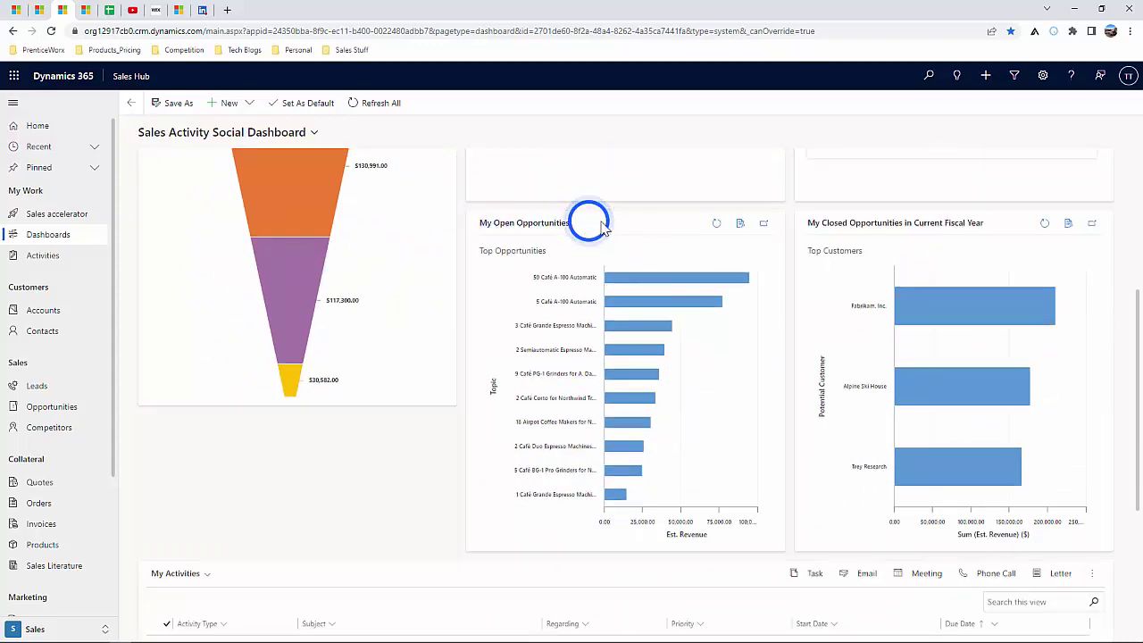
{"action": "scroll", "coordinate": [482, 348], "scroll_direction": "down", "scroll_amount": 3}
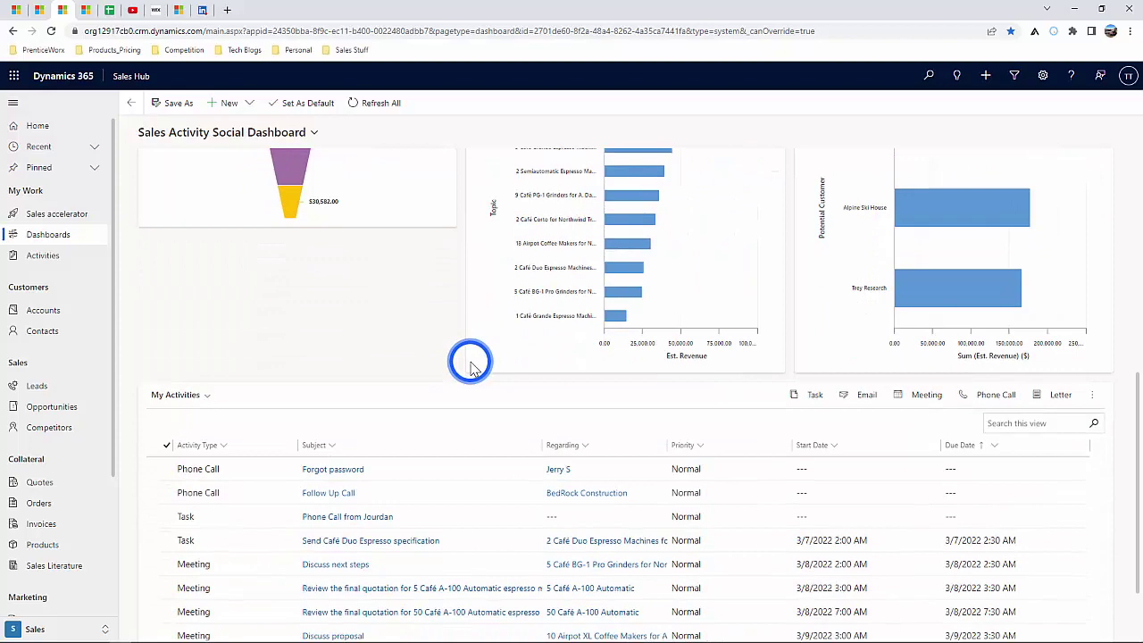
{"action": "scroll", "coordinate": [470, 366], "scroll_direction": "up", "scroll_amount": 2}
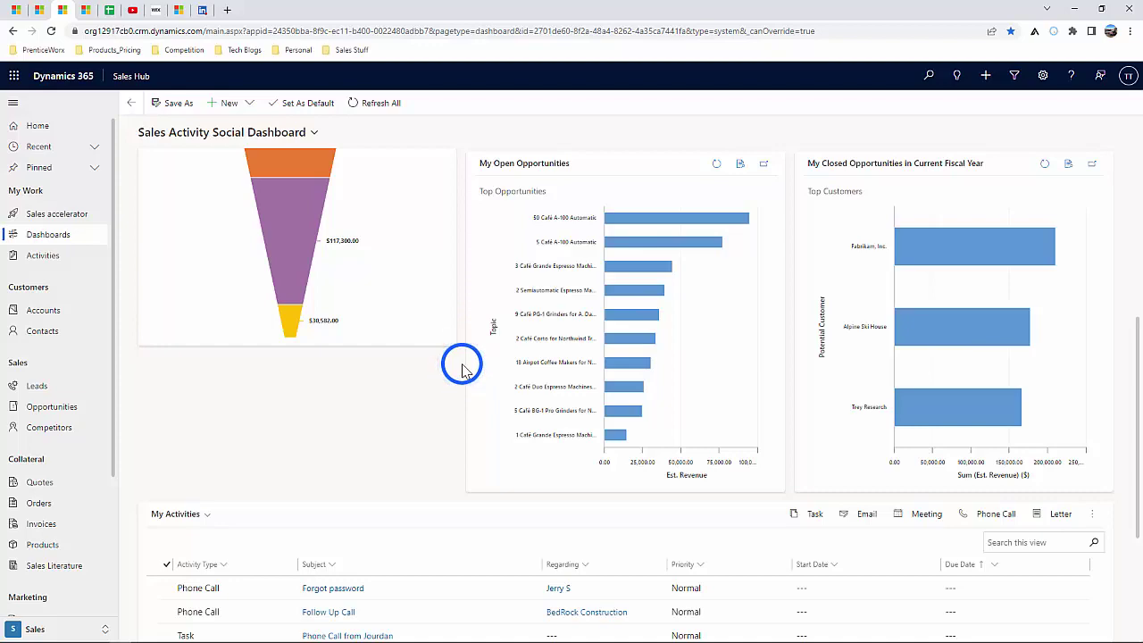
{"action": "scroll", "coordinate": [461, 370], "scroll_direction": "down", "scroll_amount": 4}
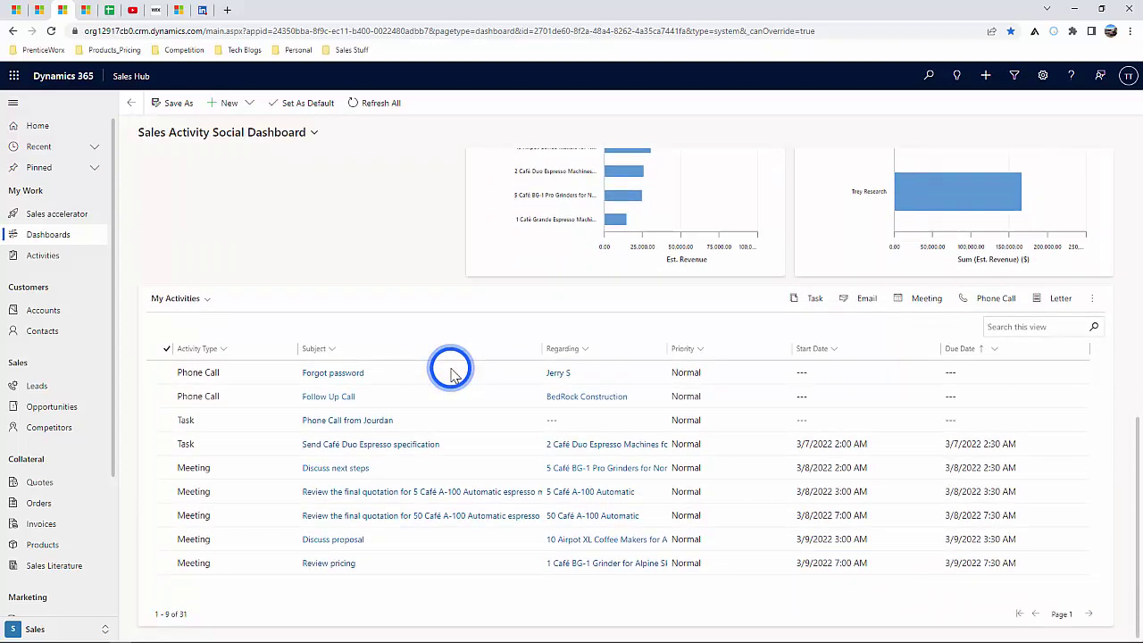
{"action": "scroll", "coordinate": [451, 370], "scroll_direction": "up", "scroll_amount": 10}
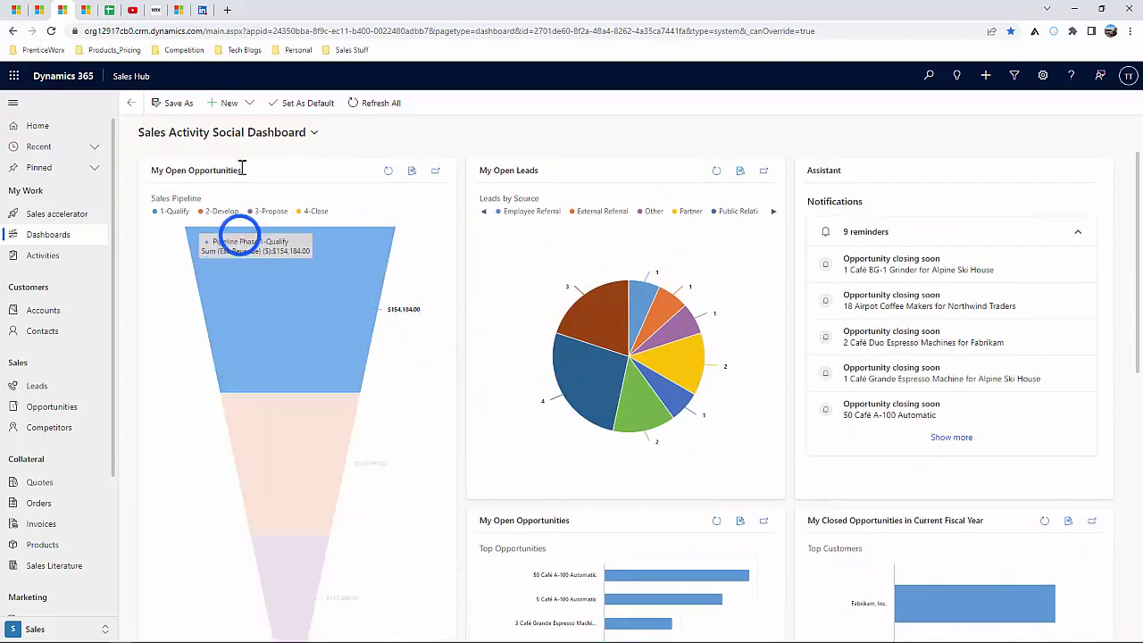
- Preview the new-dashboard options and the system dashboard list without changing dashboards
{"action": "left_click", "coordinate": [226, 103]}
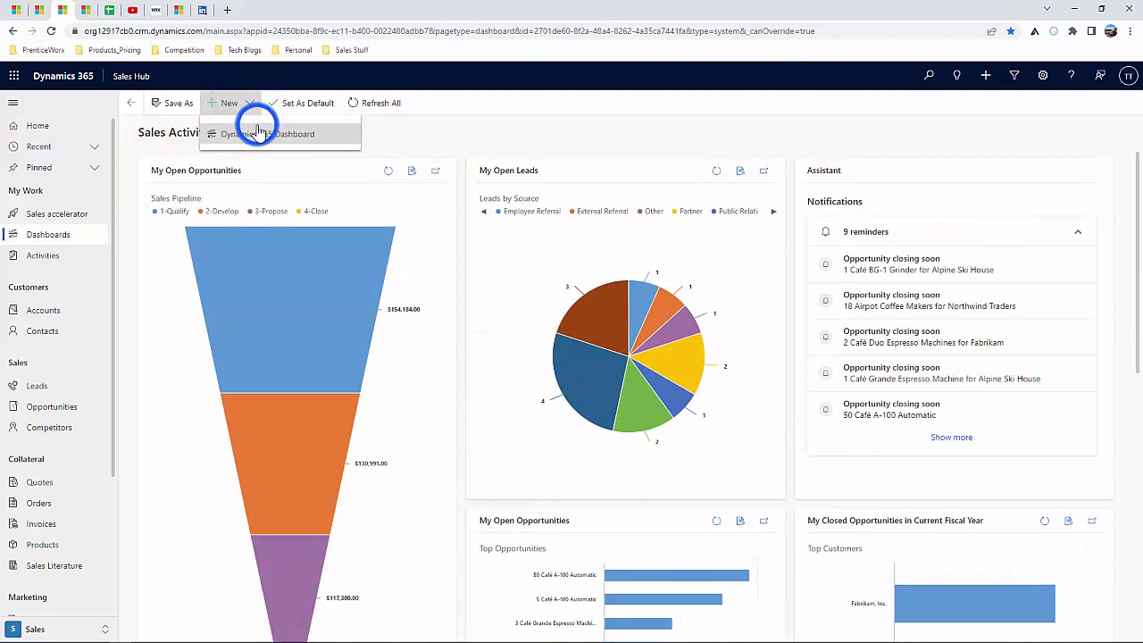
{"action": "left_click", "coordinate": [430, 140]}
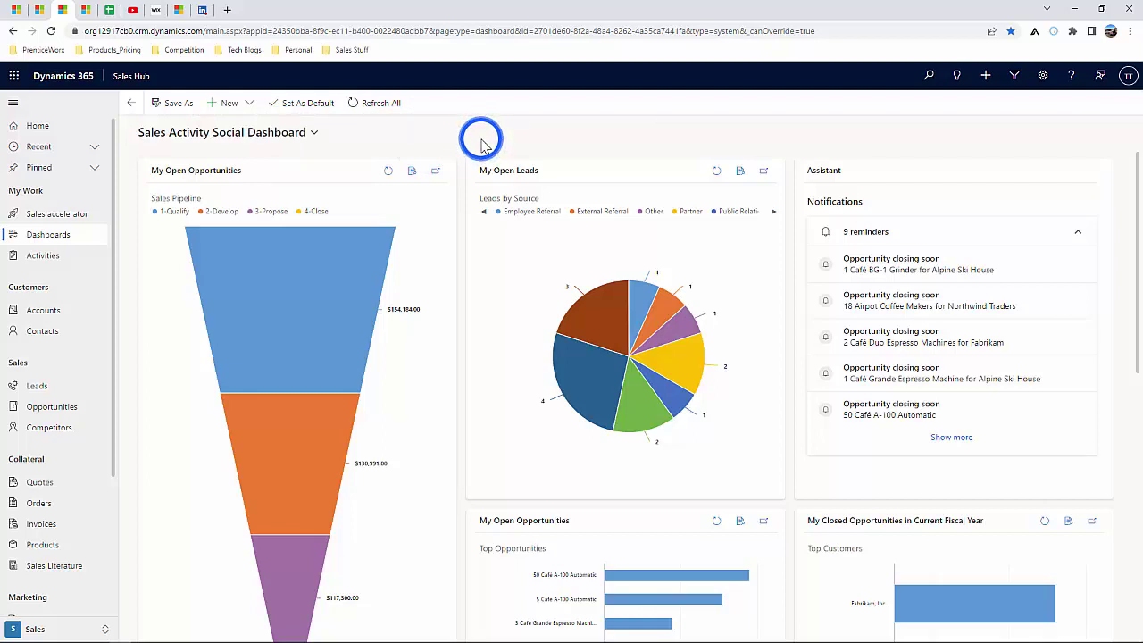
{"action": "left_click", "coordinate": [317, 133]}
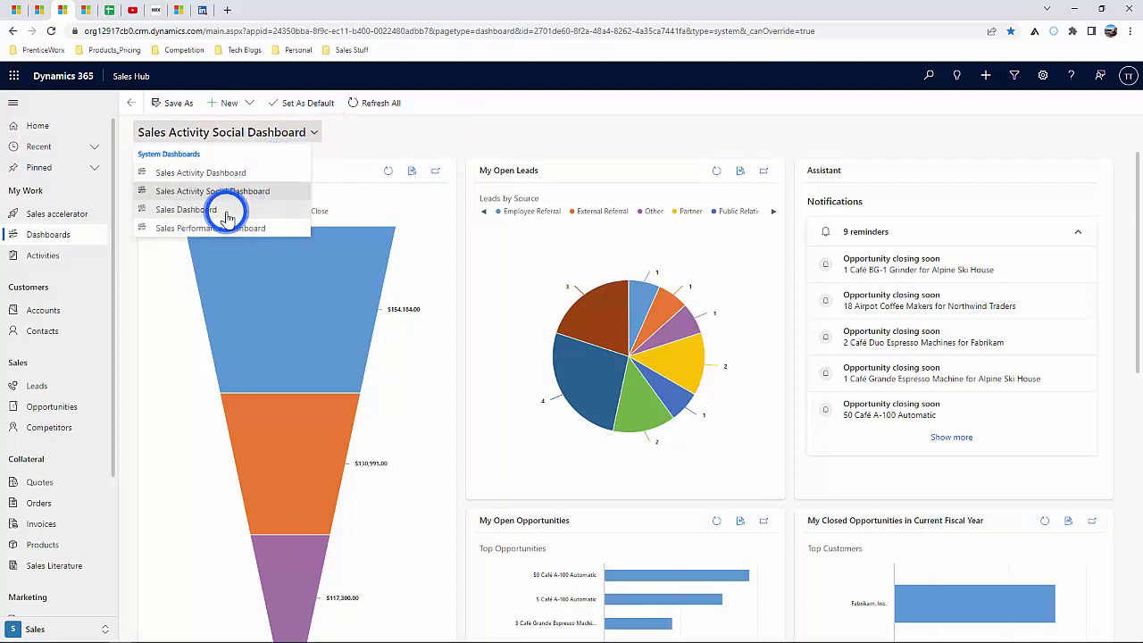
{"action": "left_click", "coordinate": [393, 140]}
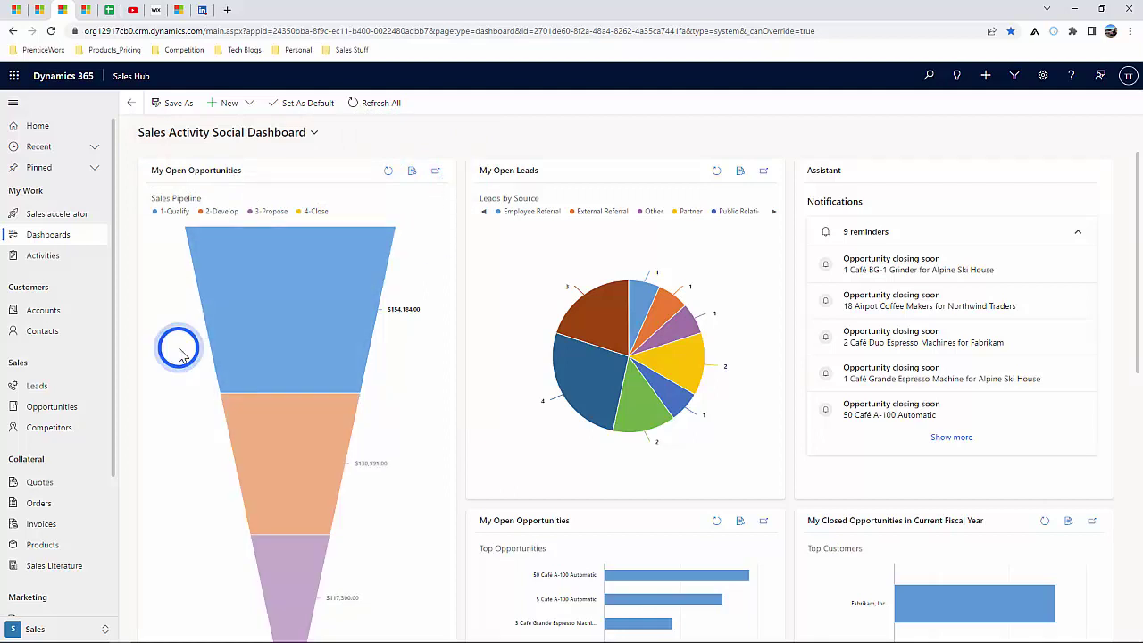
- Show My Open Leads (15 leads) with a Leads by Source chart beside it
{"action": "left_click", "coordinate": [37, 388]}
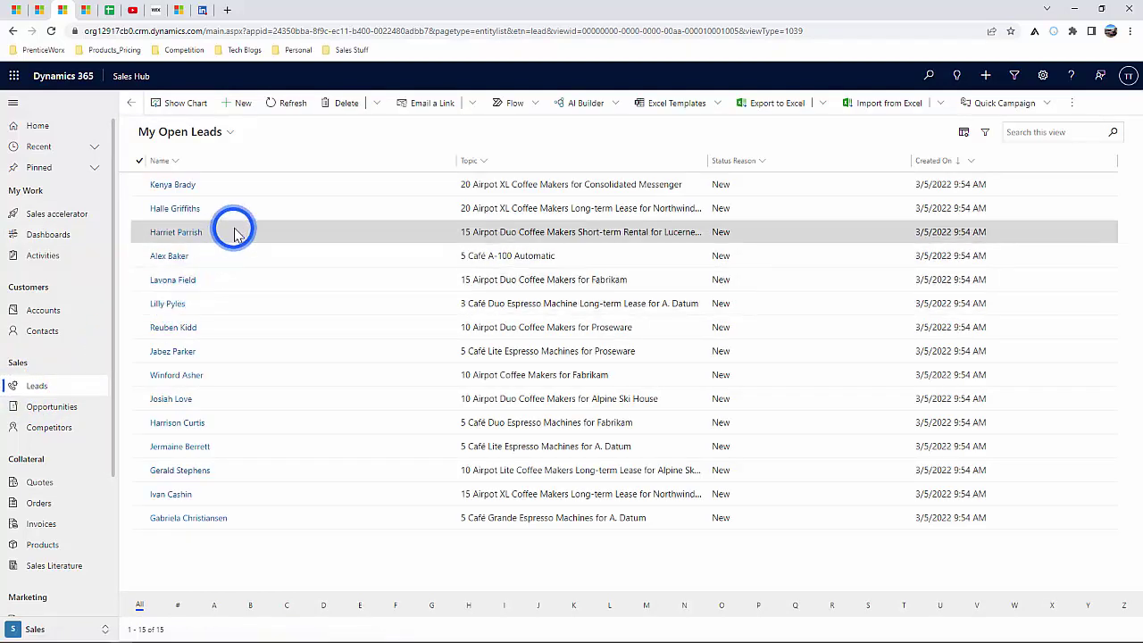
{"action": "left_click", "coordinate": [170, 103]}
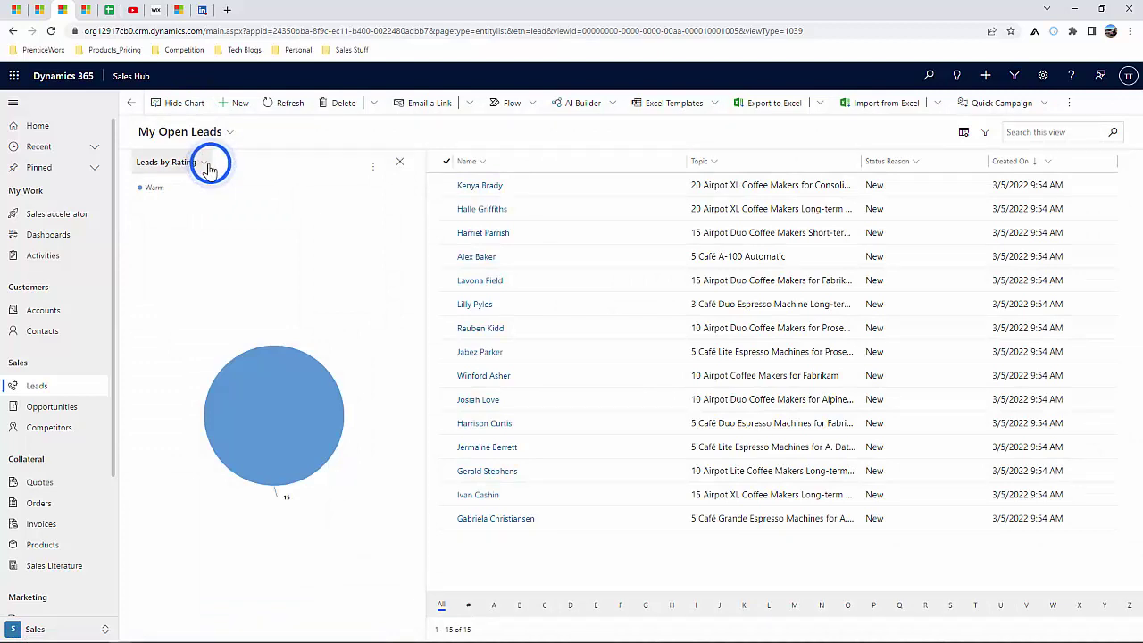
{"action": "left_click", "coordinate": [204, 162]}
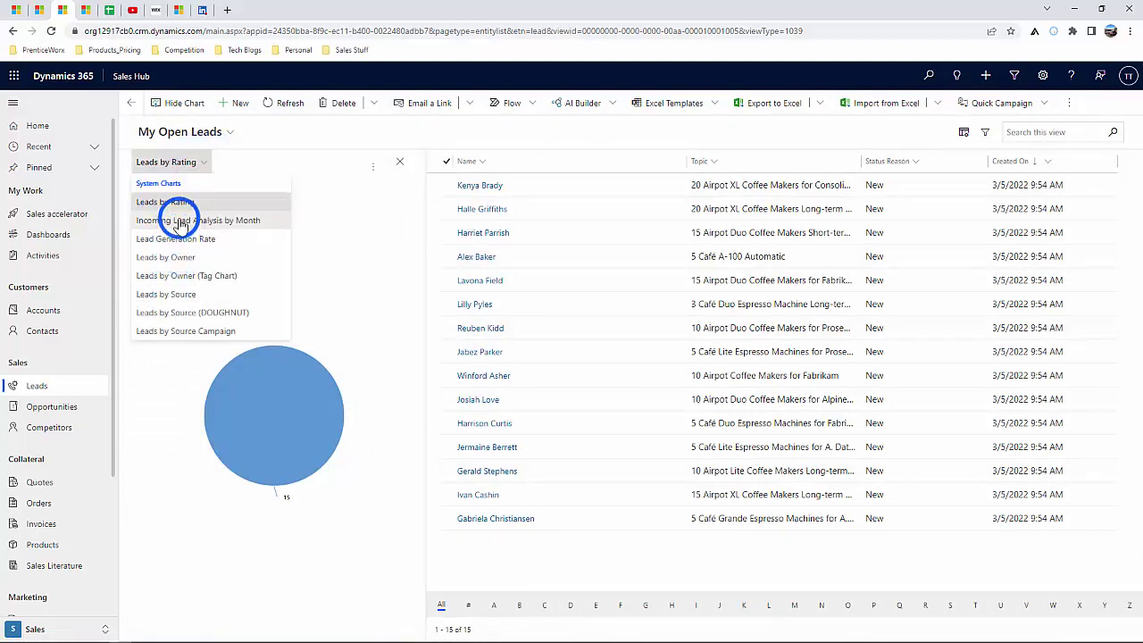
{"action": "left_click", "coordinate": [164, 293]}
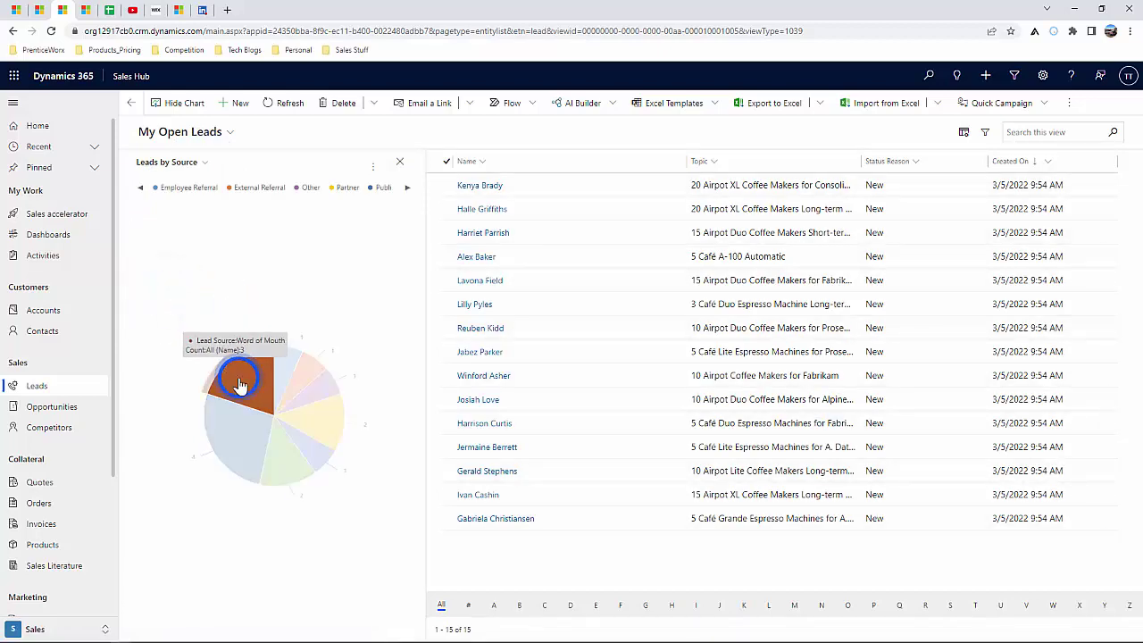
{"action": "mouse_move", "coordinate": [295, 371]}
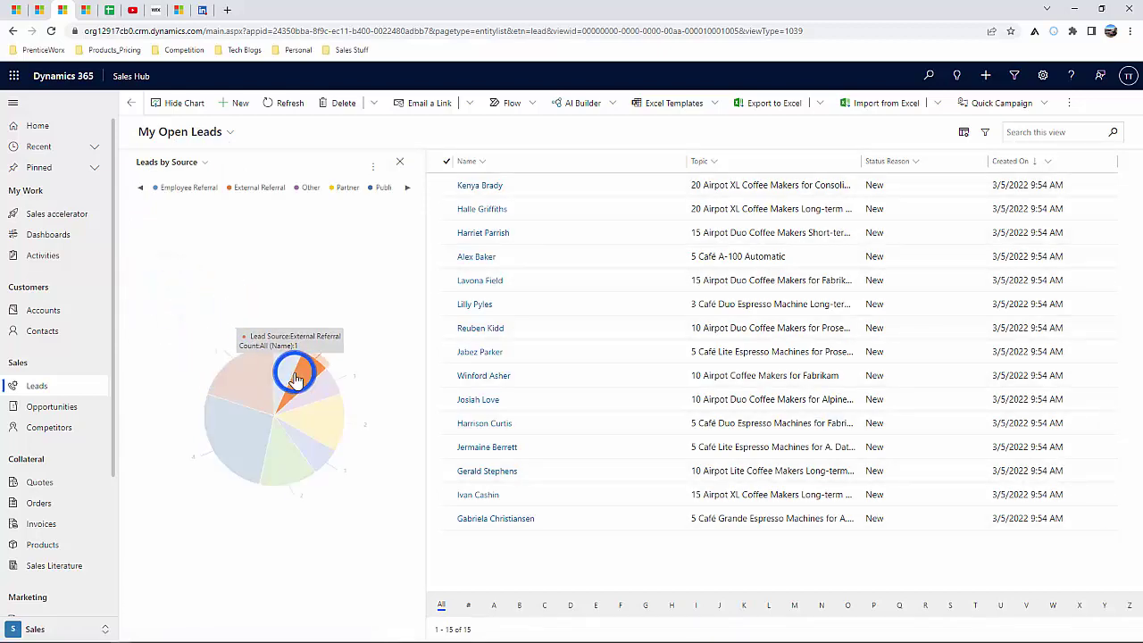
{"action": "mouse_move", "coordinate": [312, 425]}
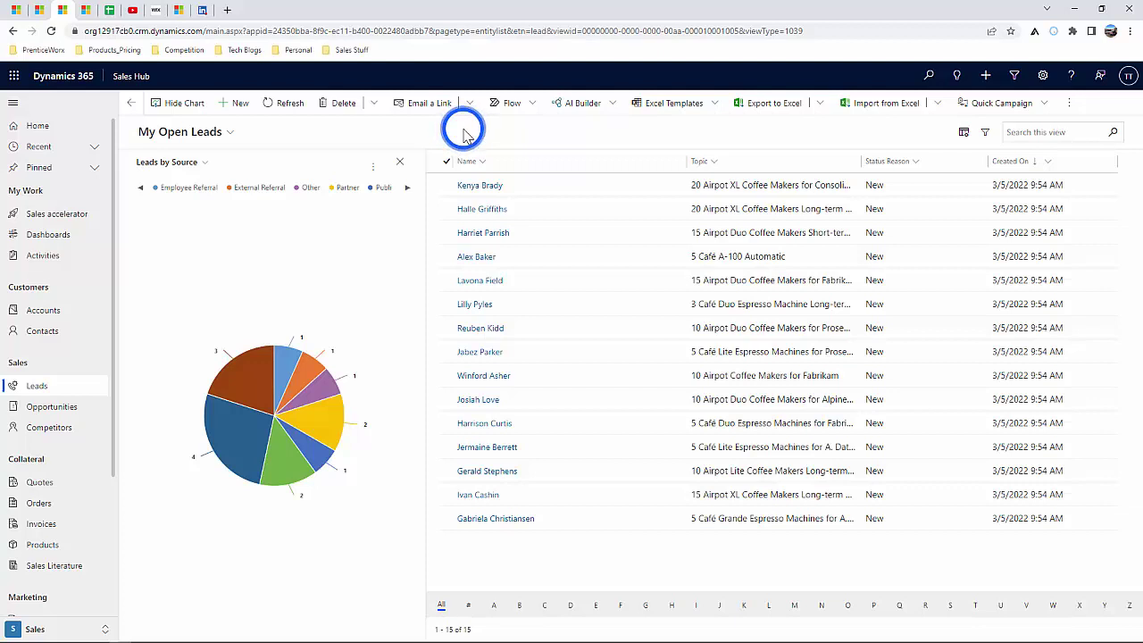
{"action": "left_click", "coordinate": [940, 104]}
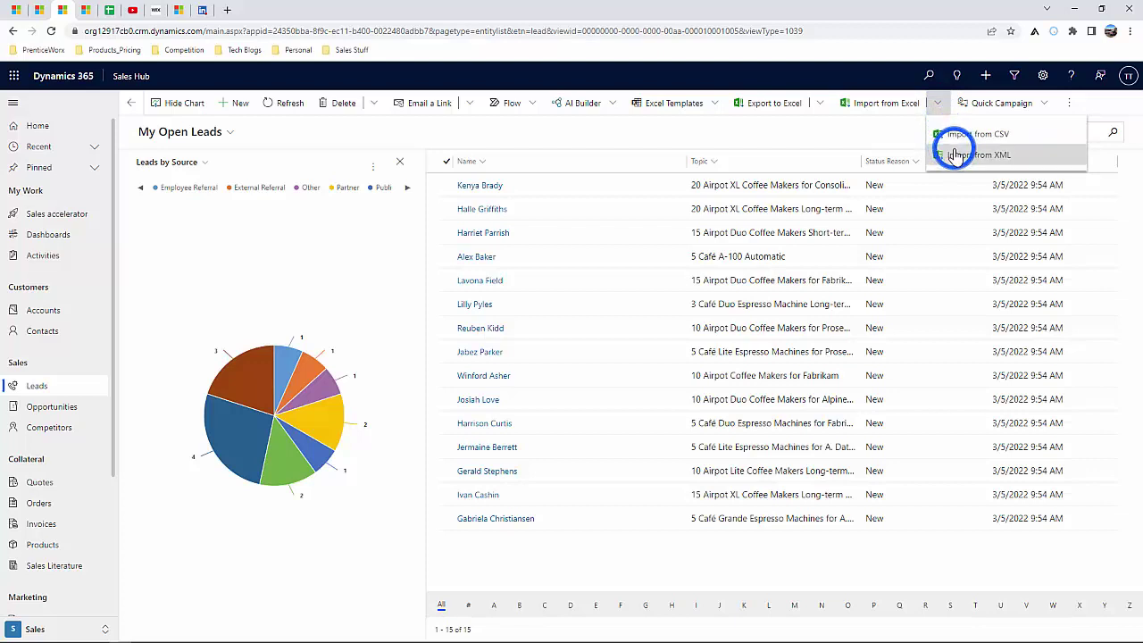
{"action": "left_click", "coordinate": [801, 141]}
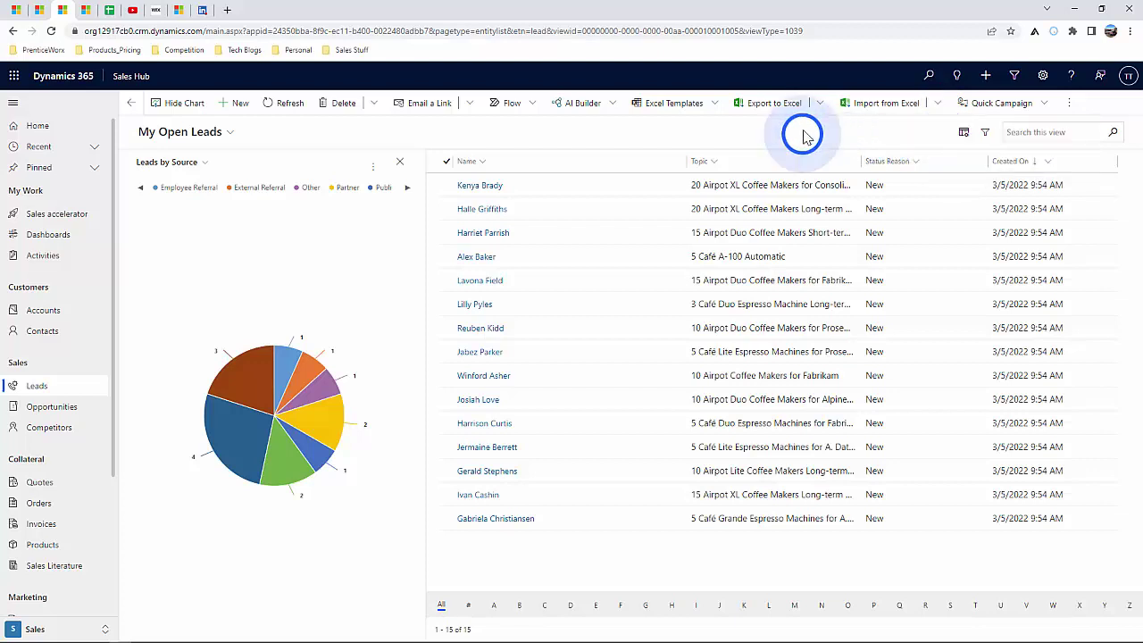
{"action": "left_click", "coordinate": [817, 107]}
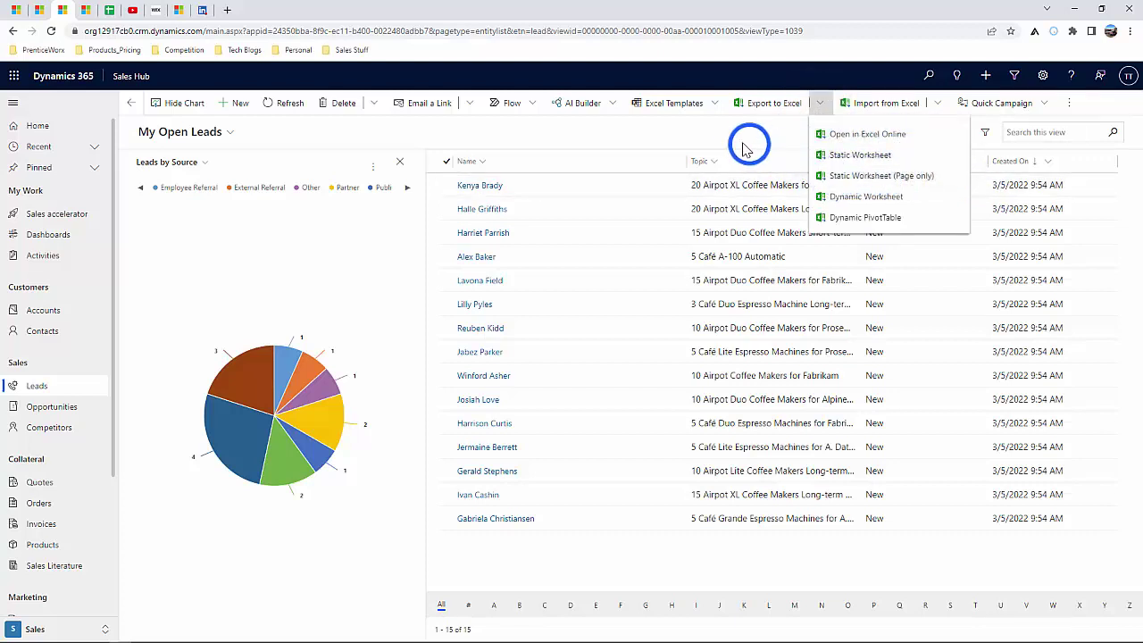
{"action": "left_click", "coordinate": [689, 134]}
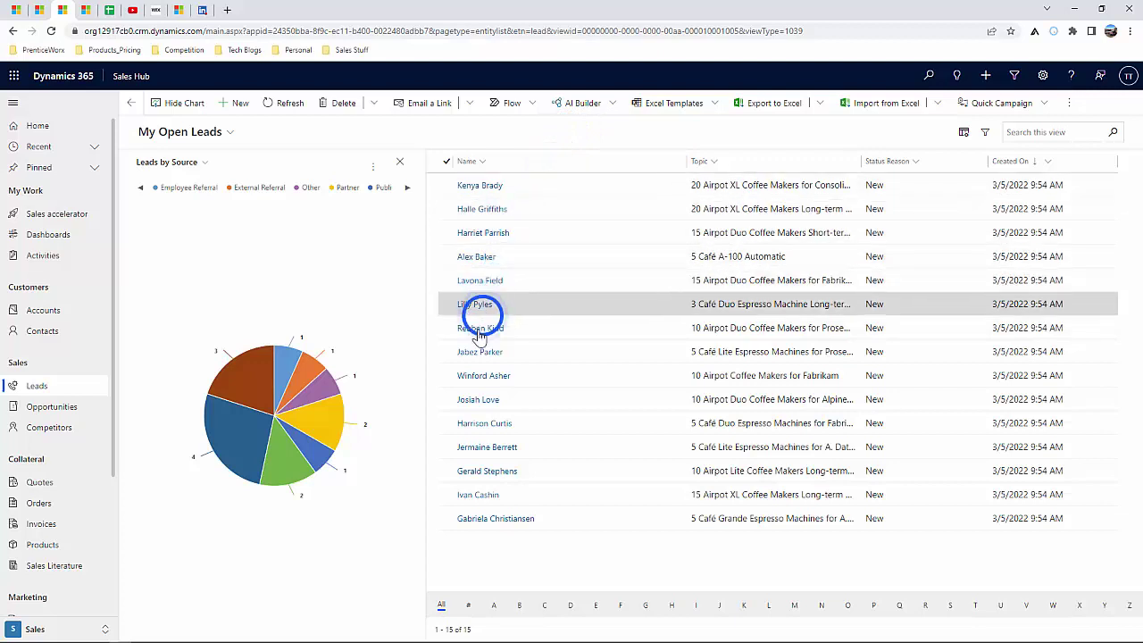
{"action": "left_click", "coordinate": [474, 375]}
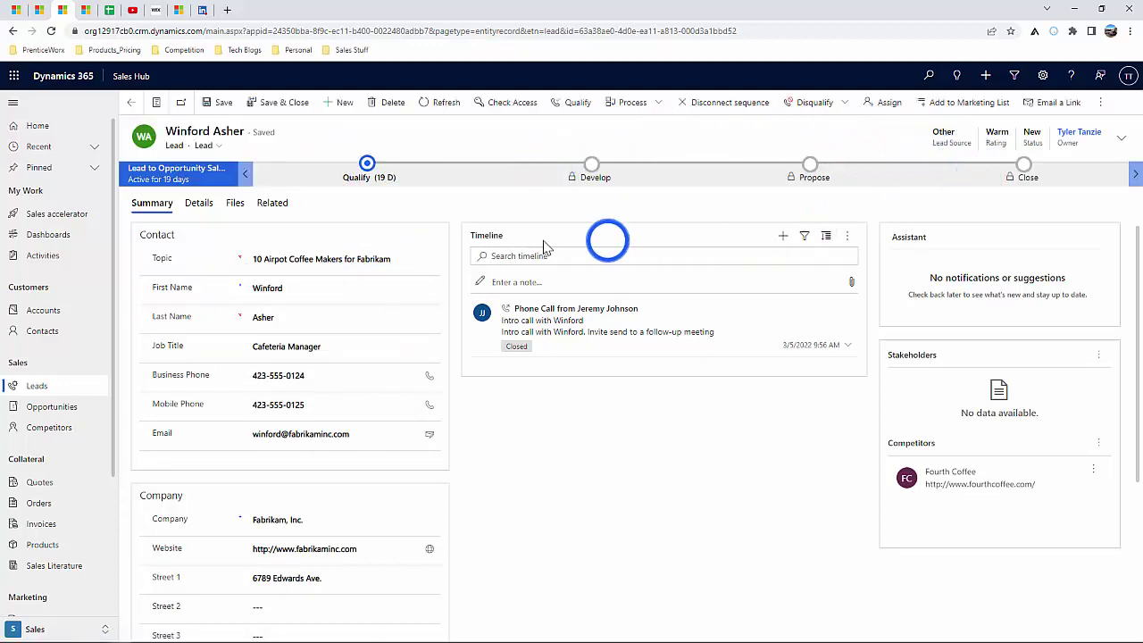
{"action": "left_click", "coordinate": [369, 167]}
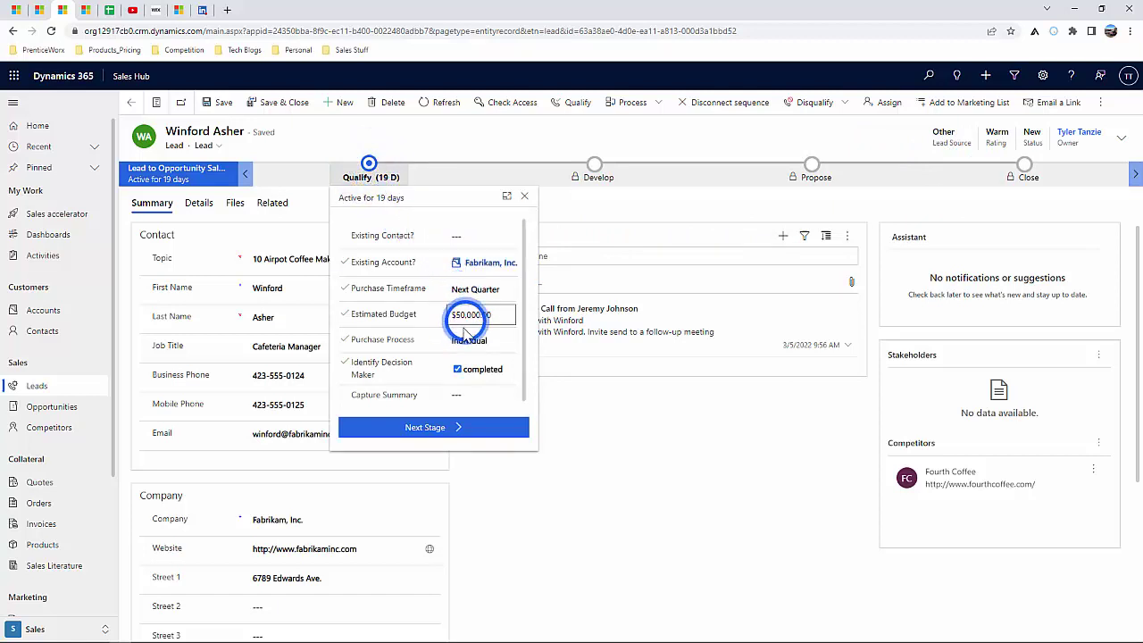
{"action": "left_click", "coordinate": [574, 399]}
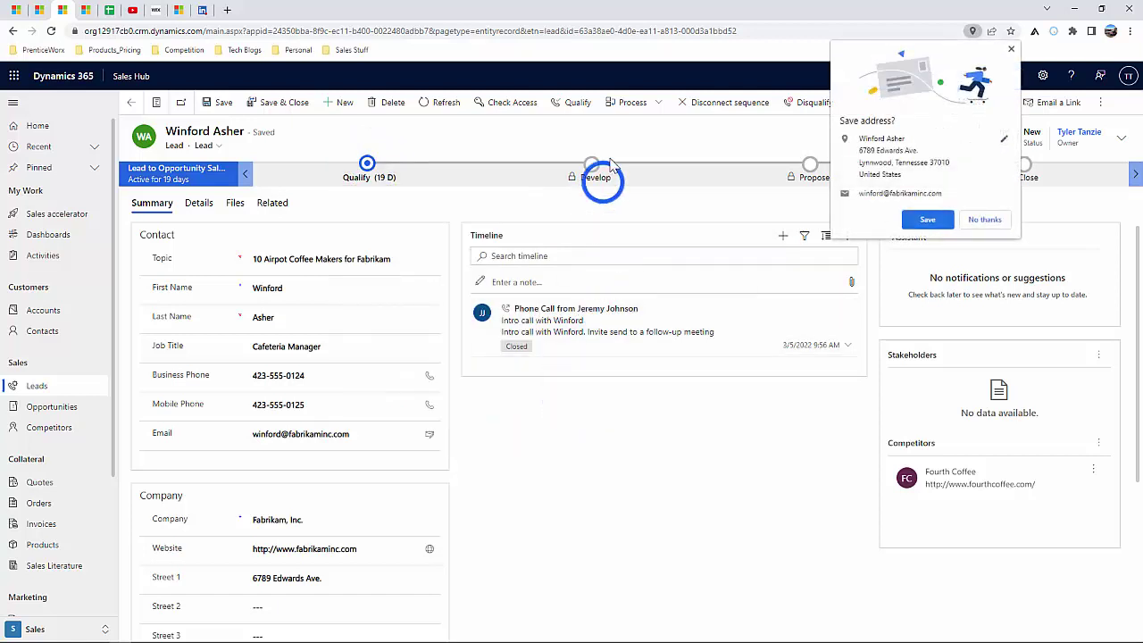
{"action": "left_click", "coordinate": [983, 219]}
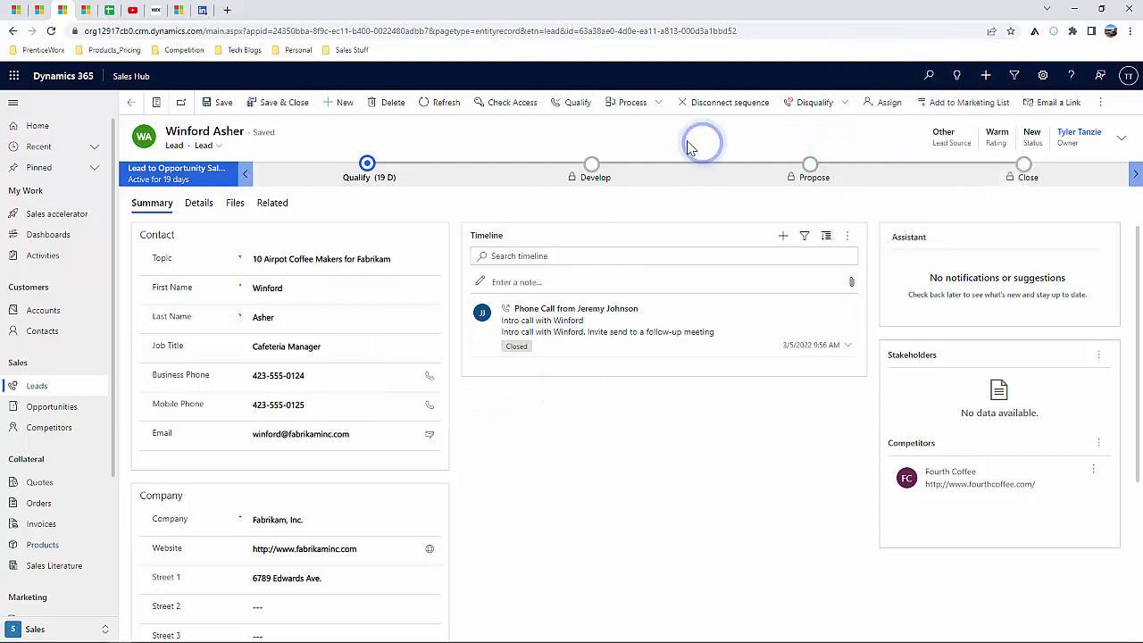
{"action": "left_click", "coordinate": [574, 105]}
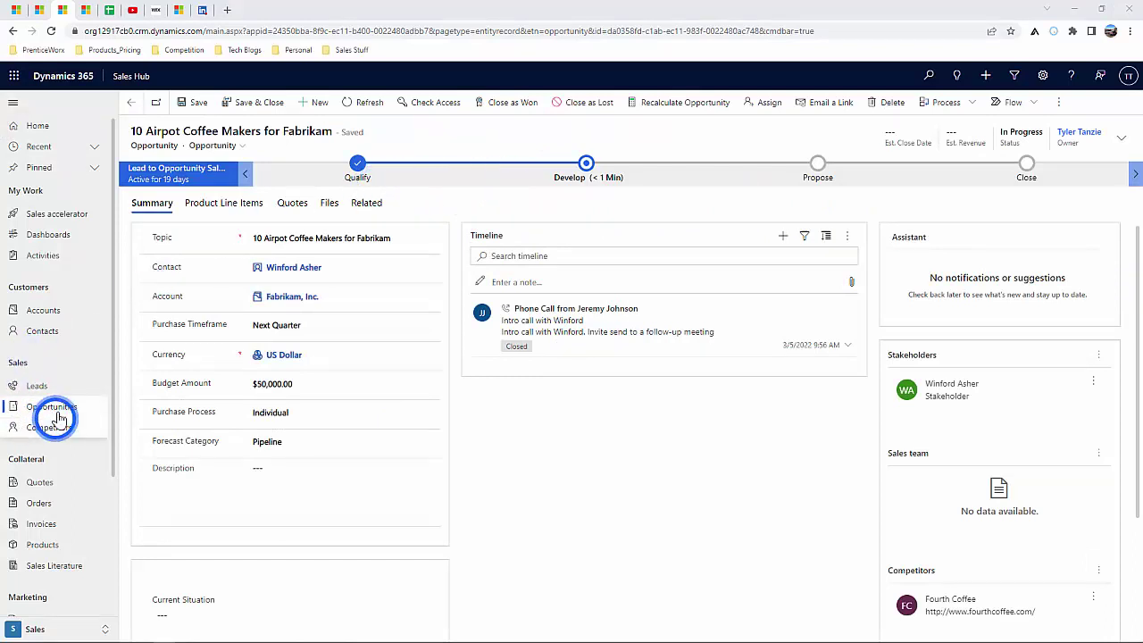
- Mark Identify Stakeholders and Identify Competitors done in Develop, then advance Fabrikam to Propose
{"action": "left_click", "coordinate": [589, 166]}
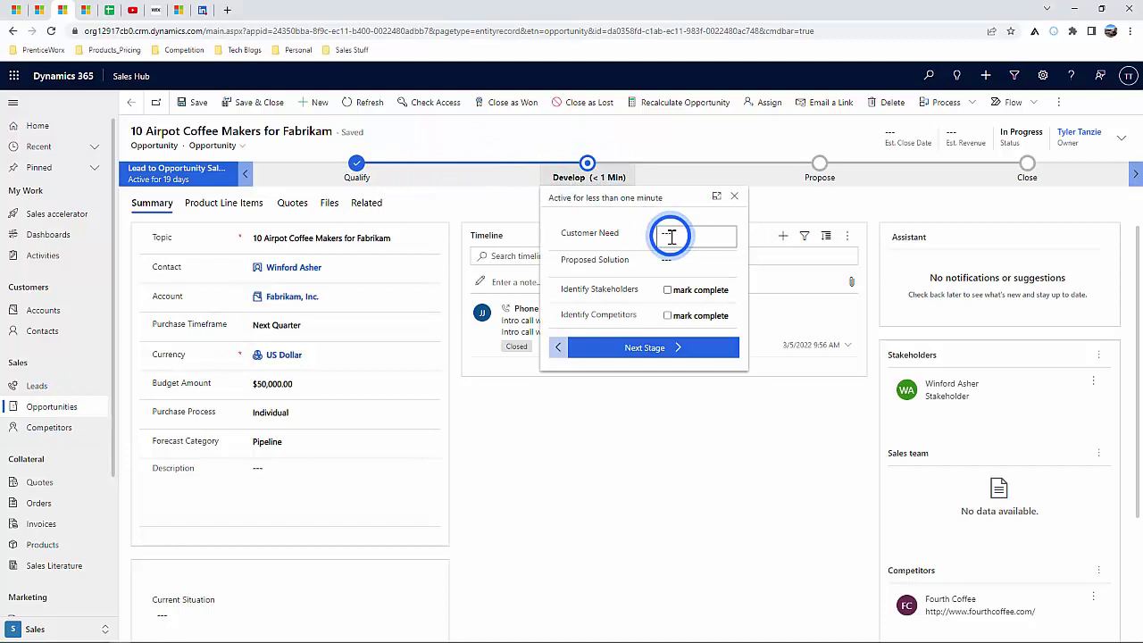
{"action": "left_click", "coordinate": [667, 290]}
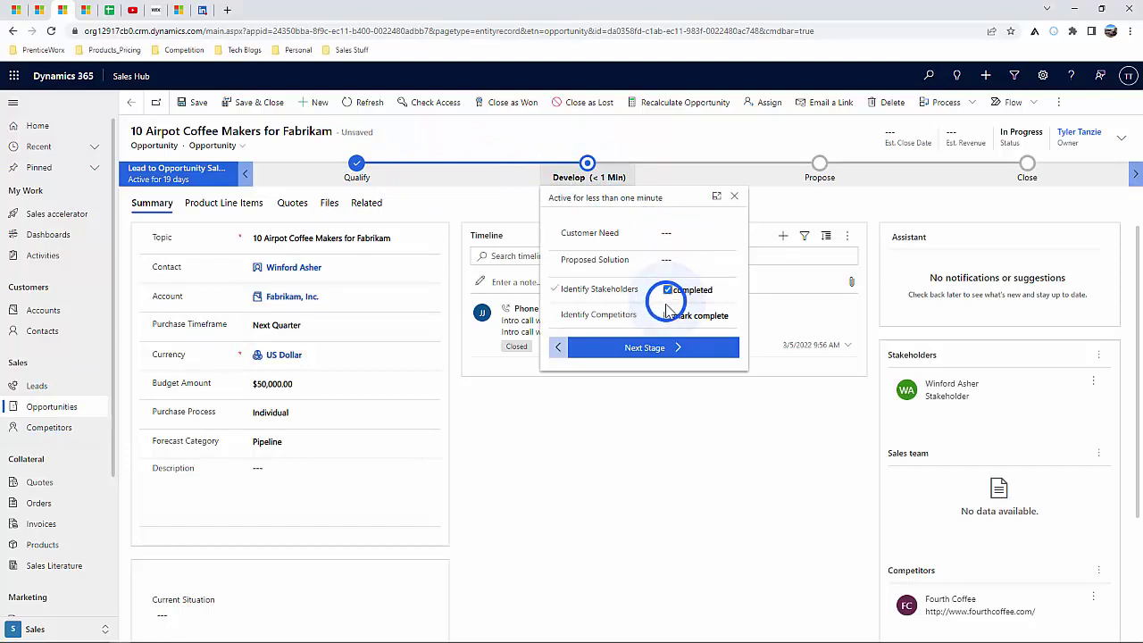
{"action": "left_click", "coordinate": [667, 316]}
{"action": "left_click", "coordinate": [661, 350]}
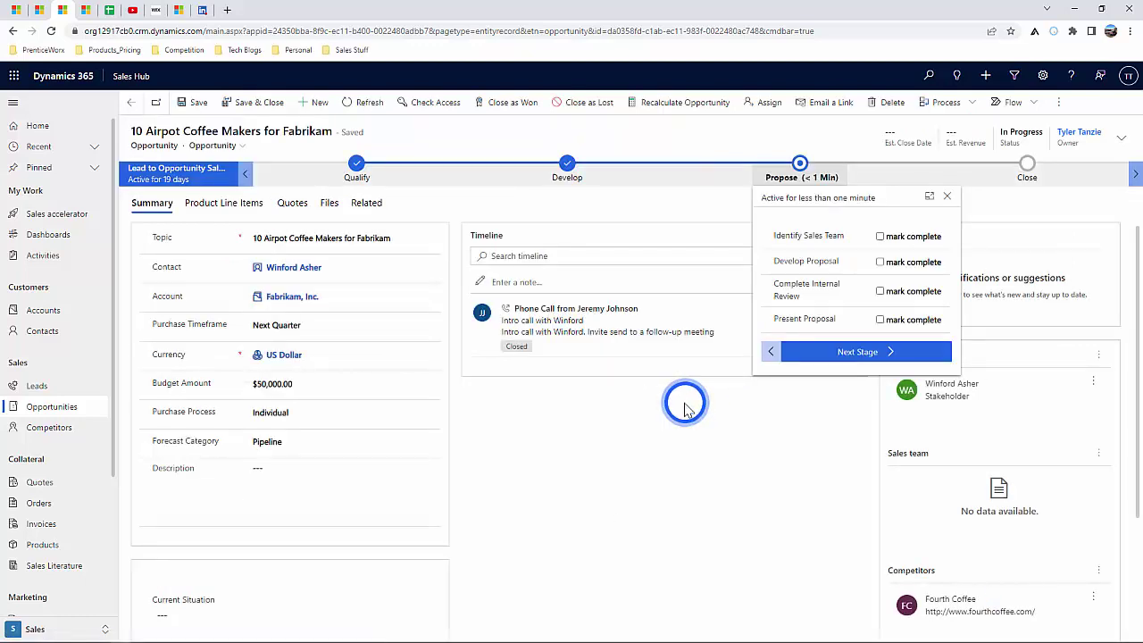
{"action": "left_click", "coordinate": [714, 419]}
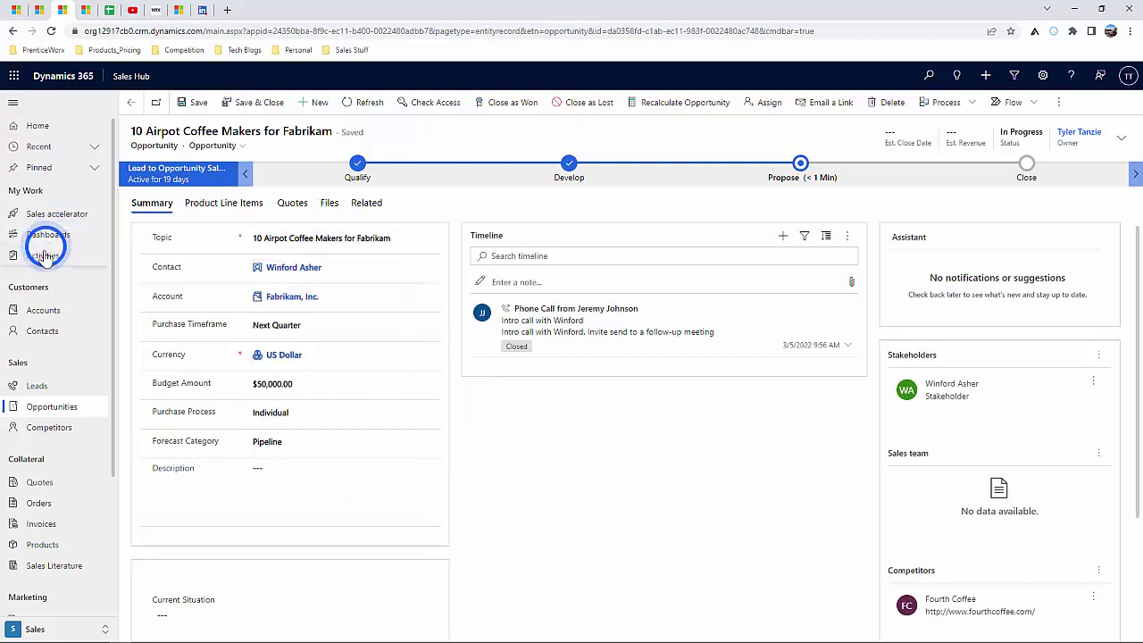
- Open the BedRock Construction account from Accounts and list its related Quotes
{"action": "left_click", "coordinate": [54, 310]}
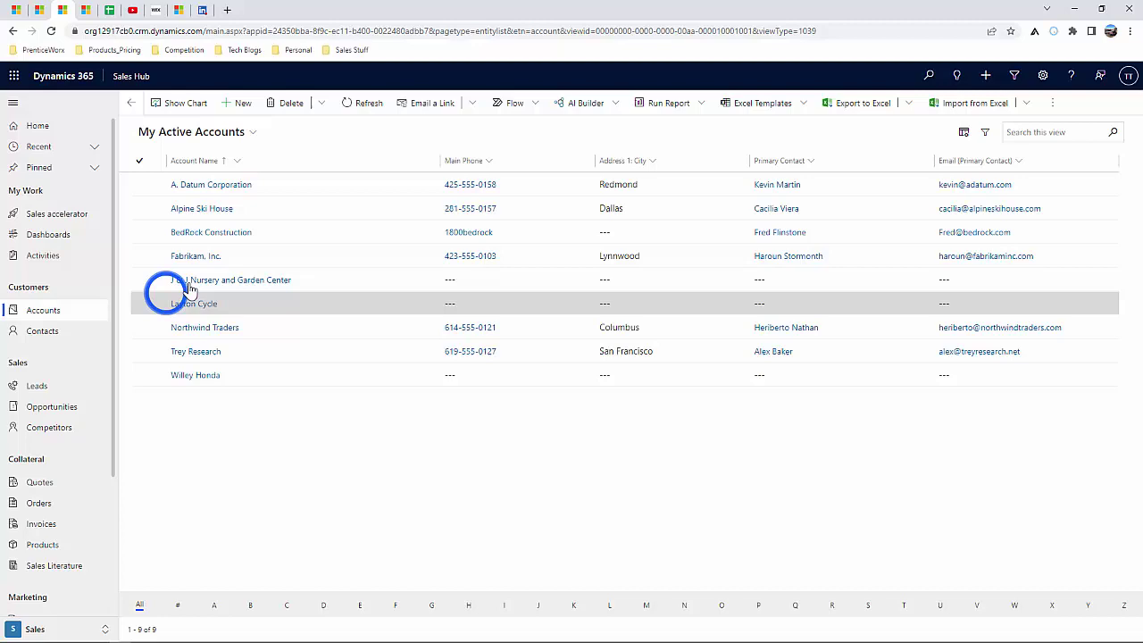
{"action": "left_click", "coordinate": [234, 232]}
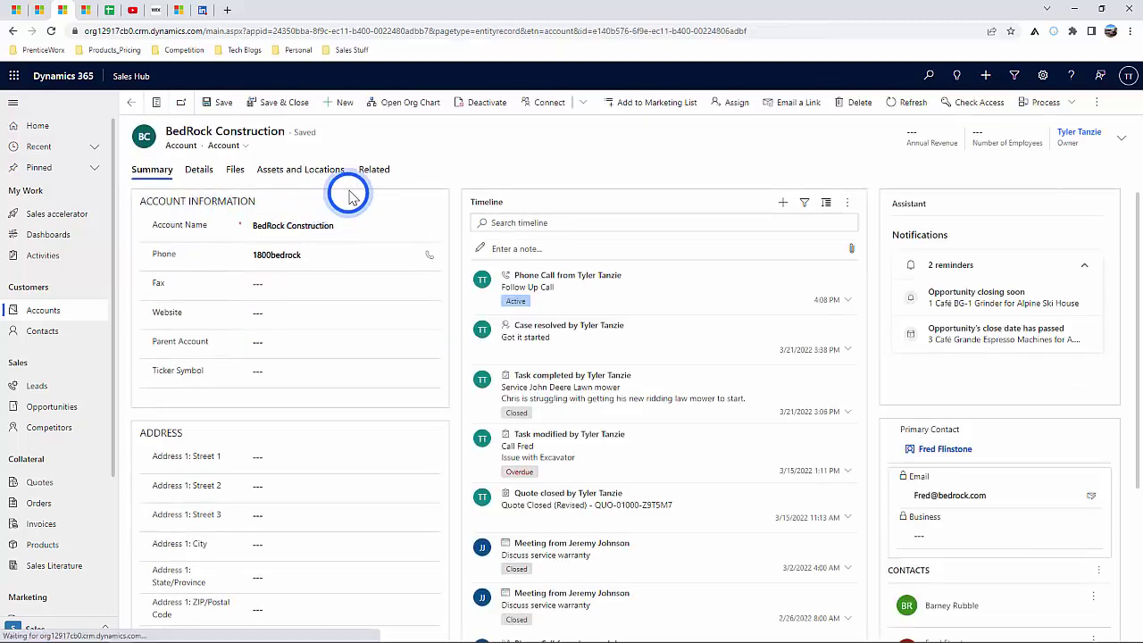
{"action": "left_click", "coordinate": [370, 171]}
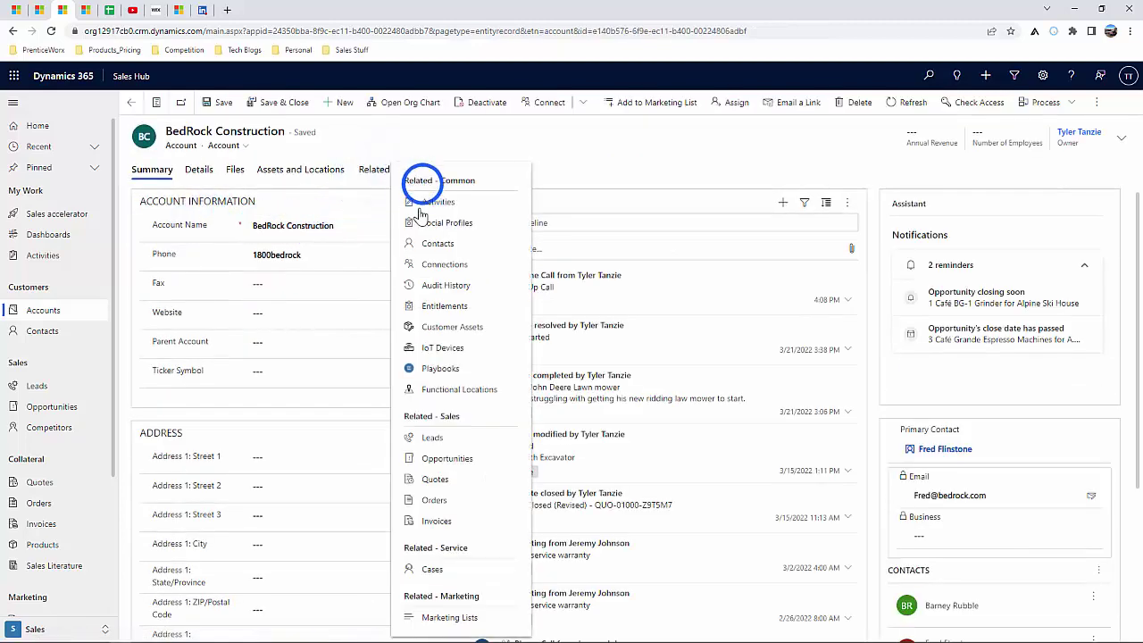
{"action": "left_click", "coordinate": [435, 480]}
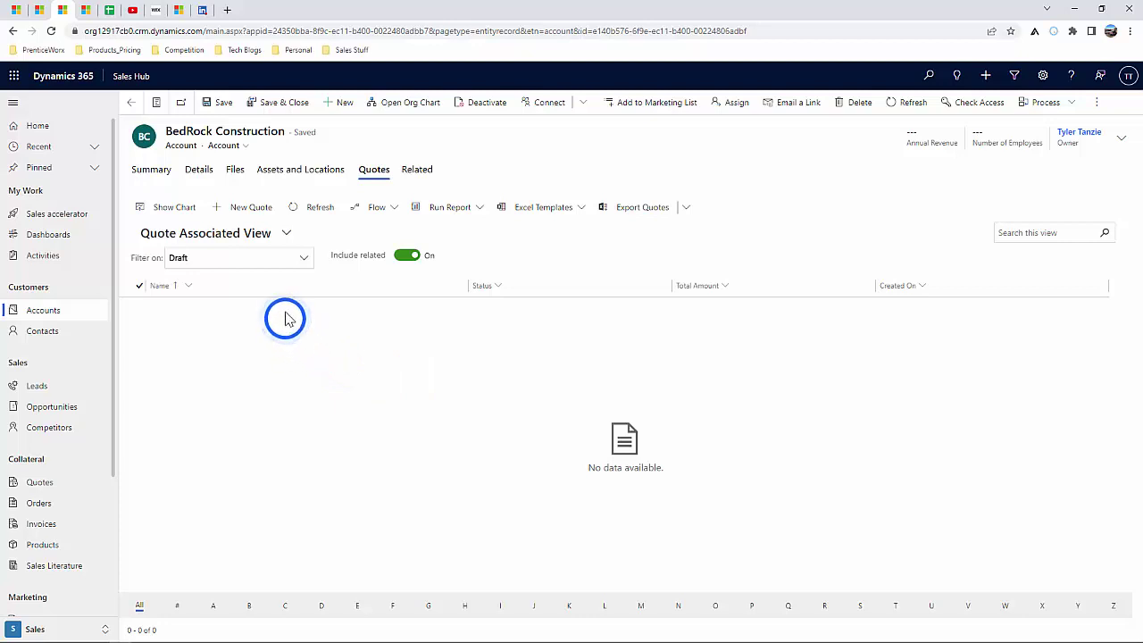
- Filter the account's quotes to All and open the active Bedrock - Equipment quote
{"action": "left_click", "coordinate": [300, 260]}
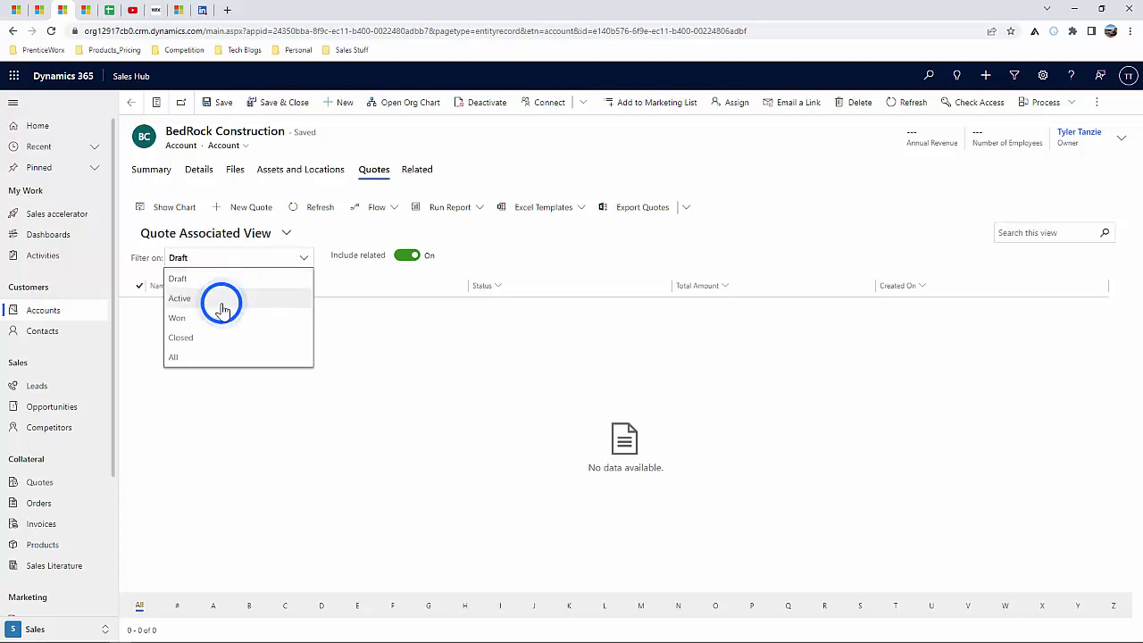
{"action": "left_click", "coordinate": [192, 360]}
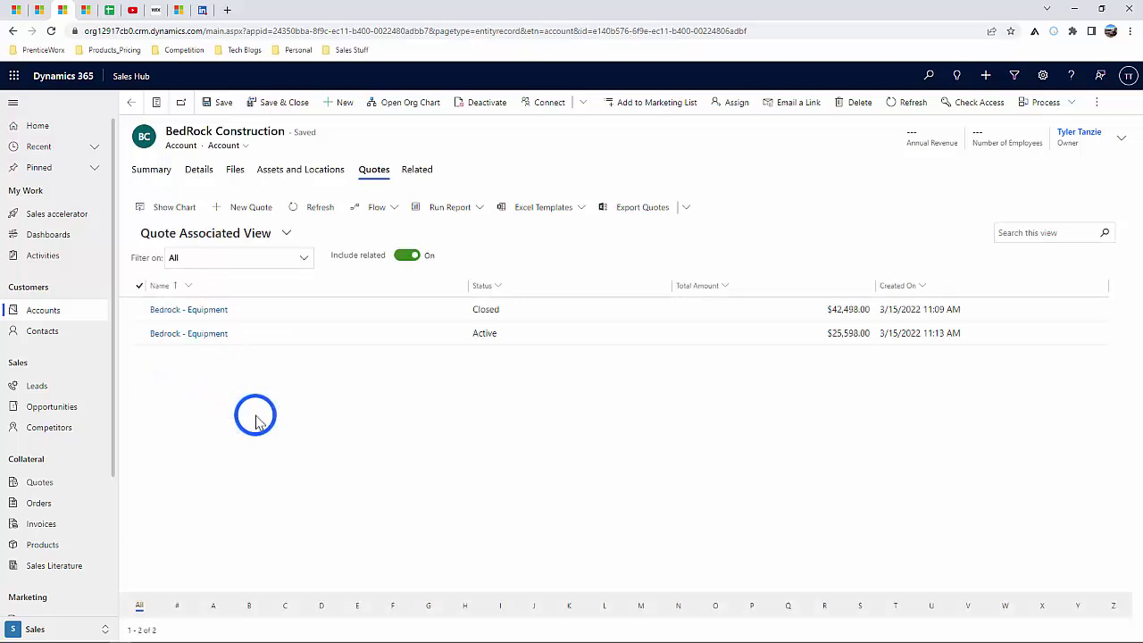
{"action": "left_click", "coordinate": [206, 337]}
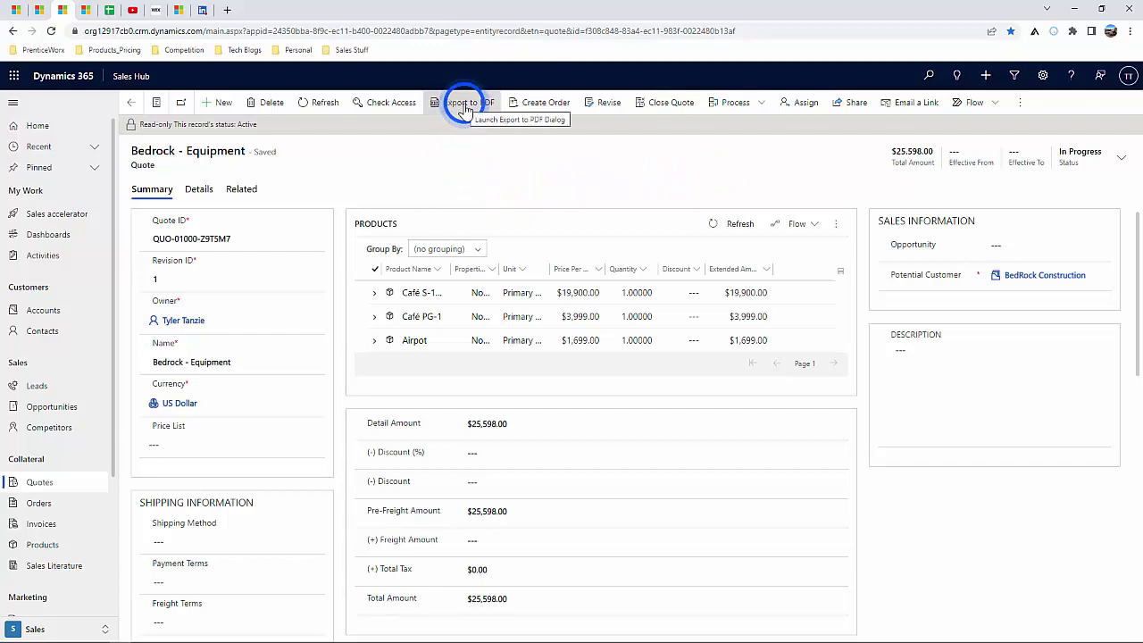
{"action": "left_click", "coordinate": [464, 114]}
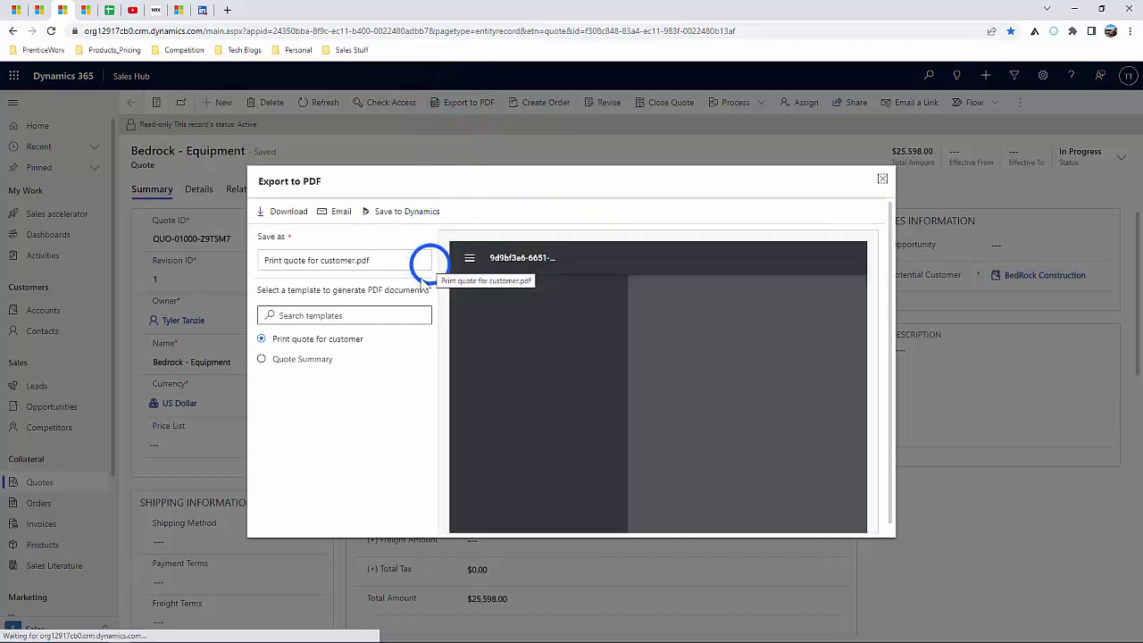
{"action": "left_click", "coordinate": [295, 359]}
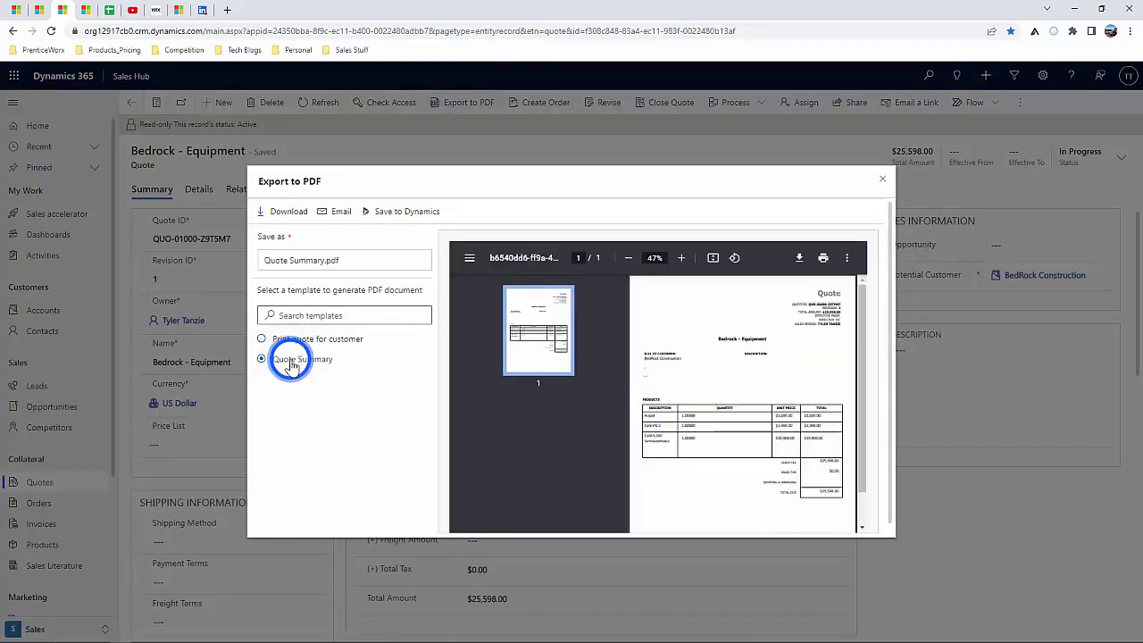
{"action": "left_click", "coordinate": [296, 341]}
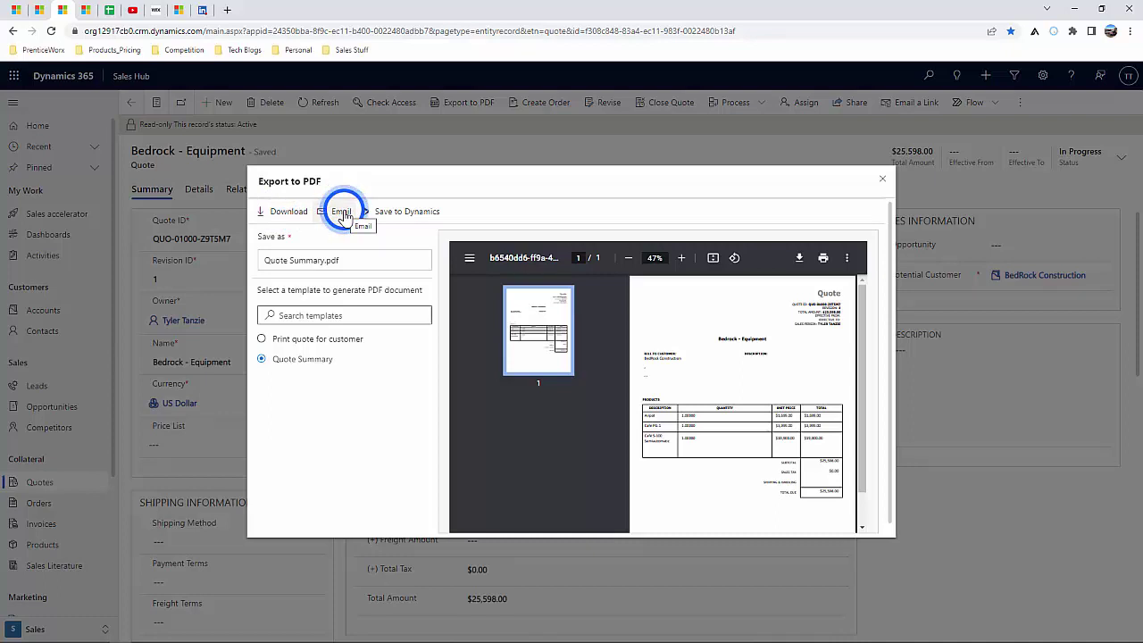
{"action": "left_click", "coordinate": [882, 183]}
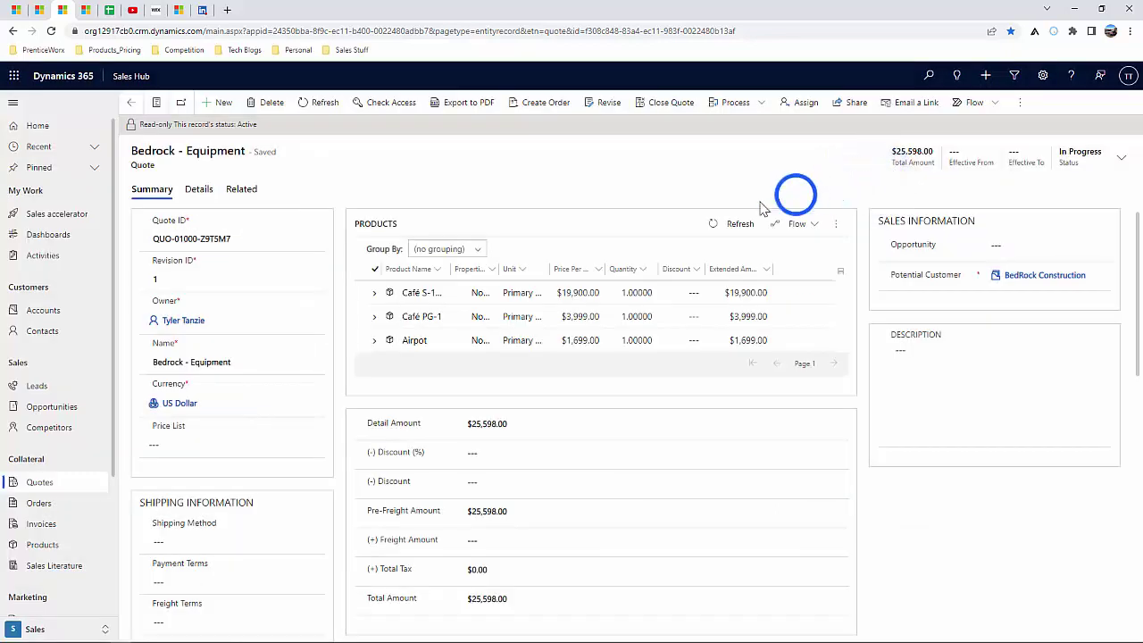
- Go back to the Sales Activity Social Dashboard via Dashboards
{"action": "left_click", "coordinate": [50, 235]}
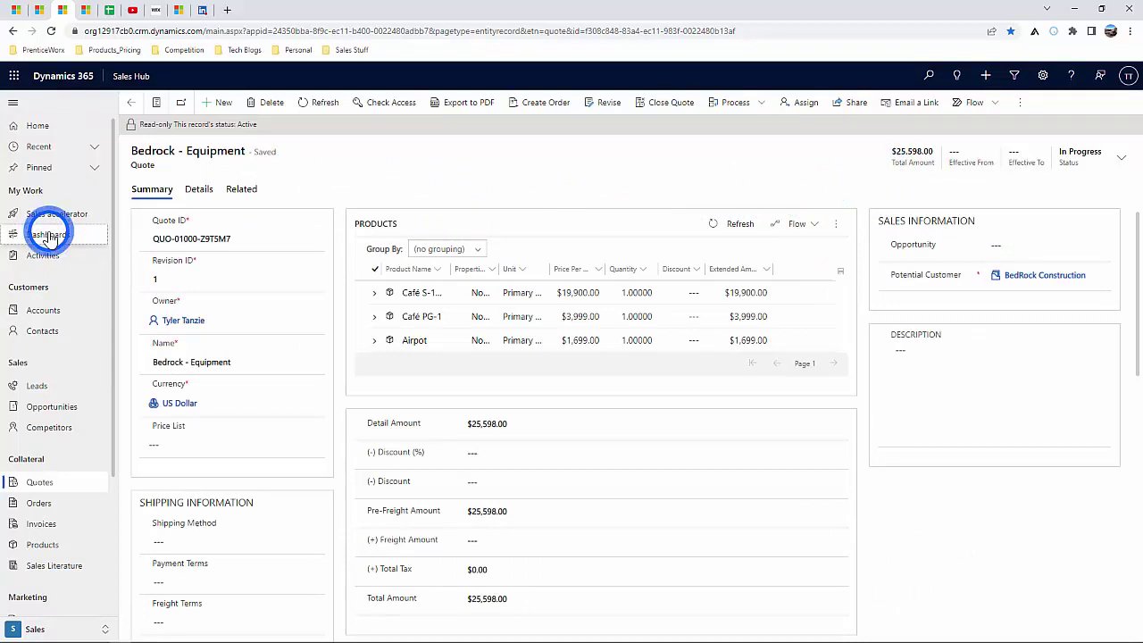